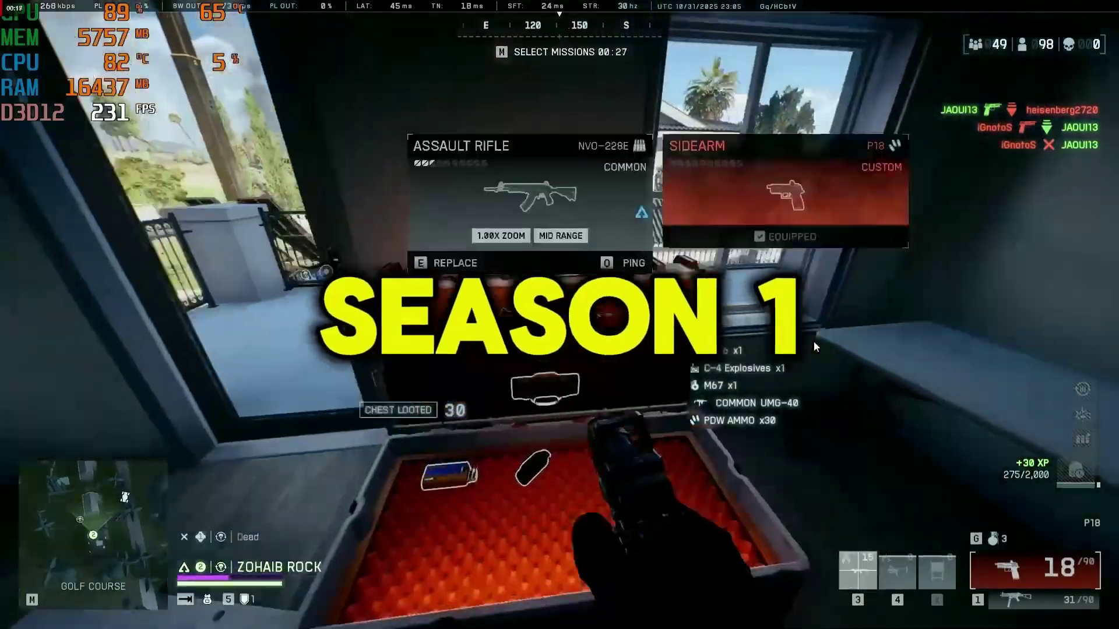
key("2")
key("e")
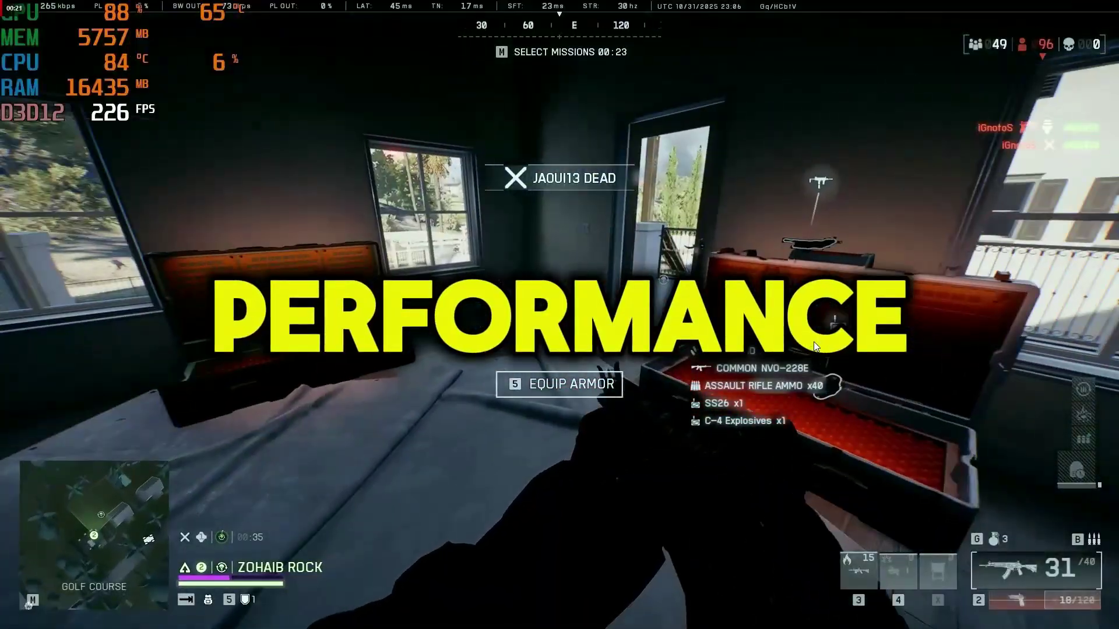
key("1")
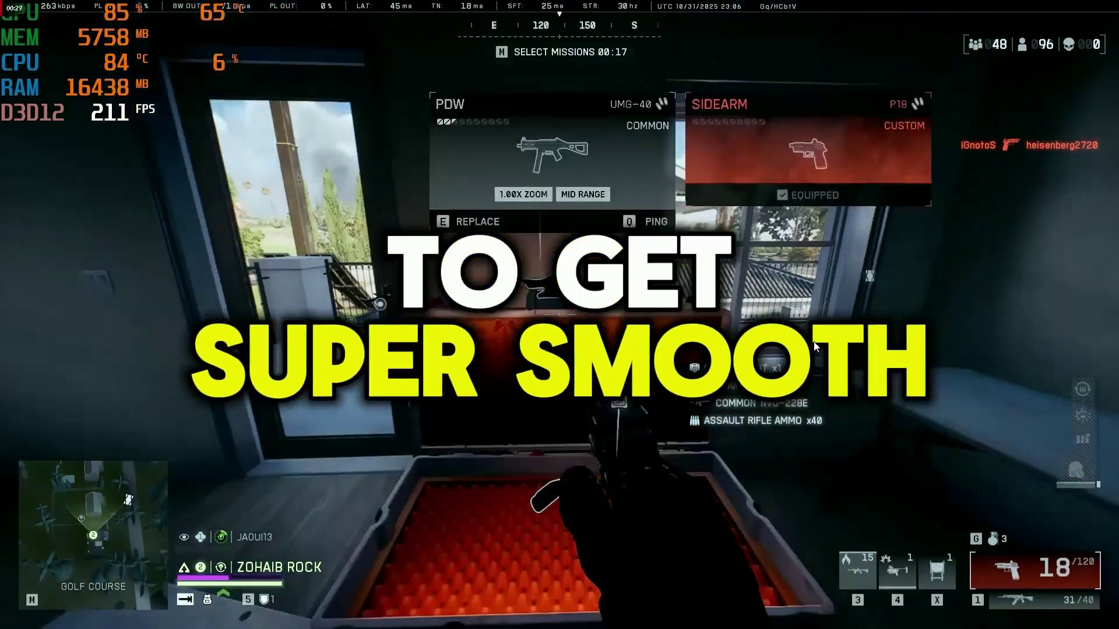
key("e")
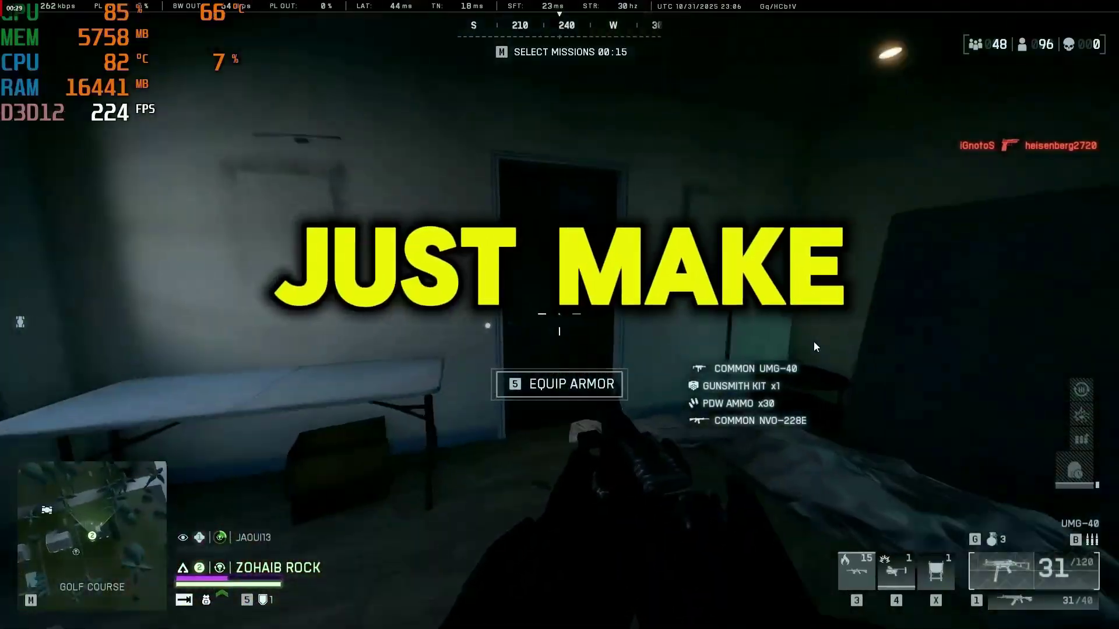
key("e")
key("e")
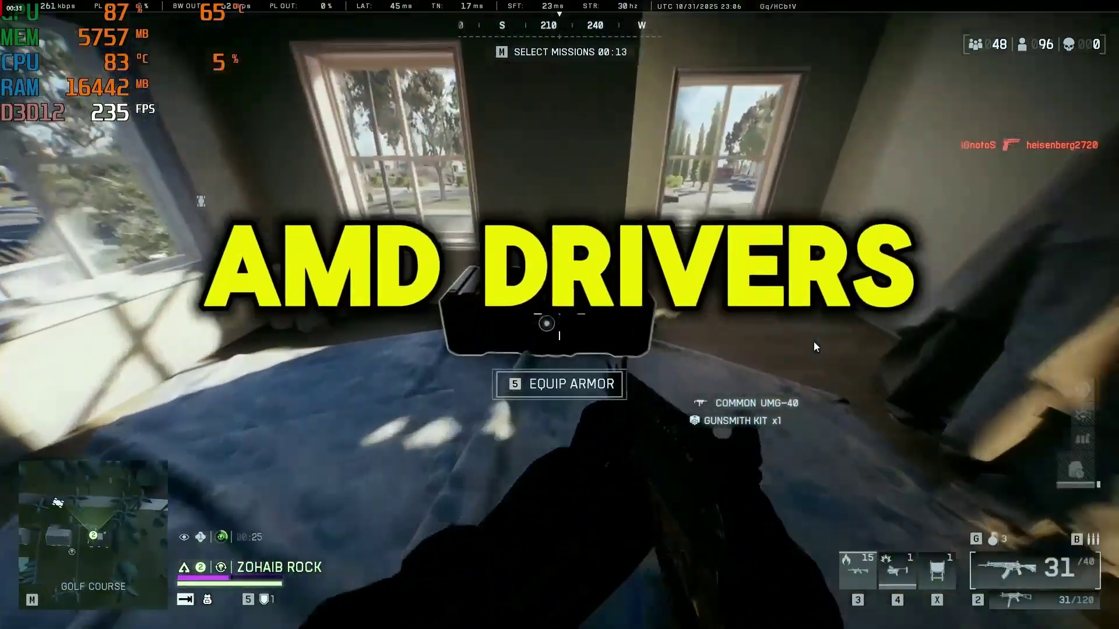
key("e")
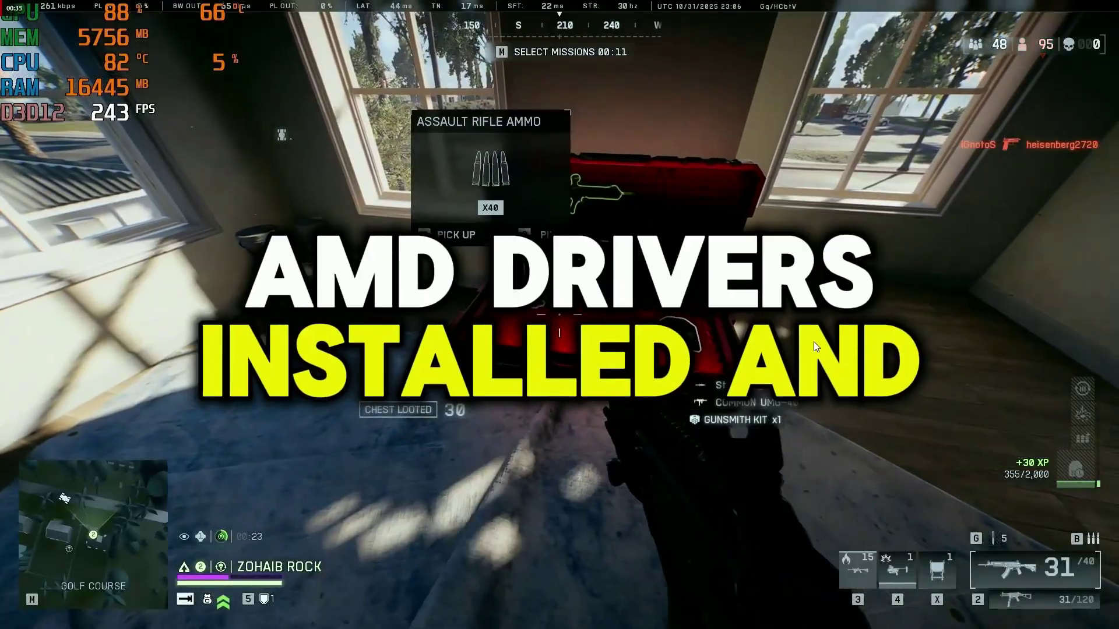
key("e")
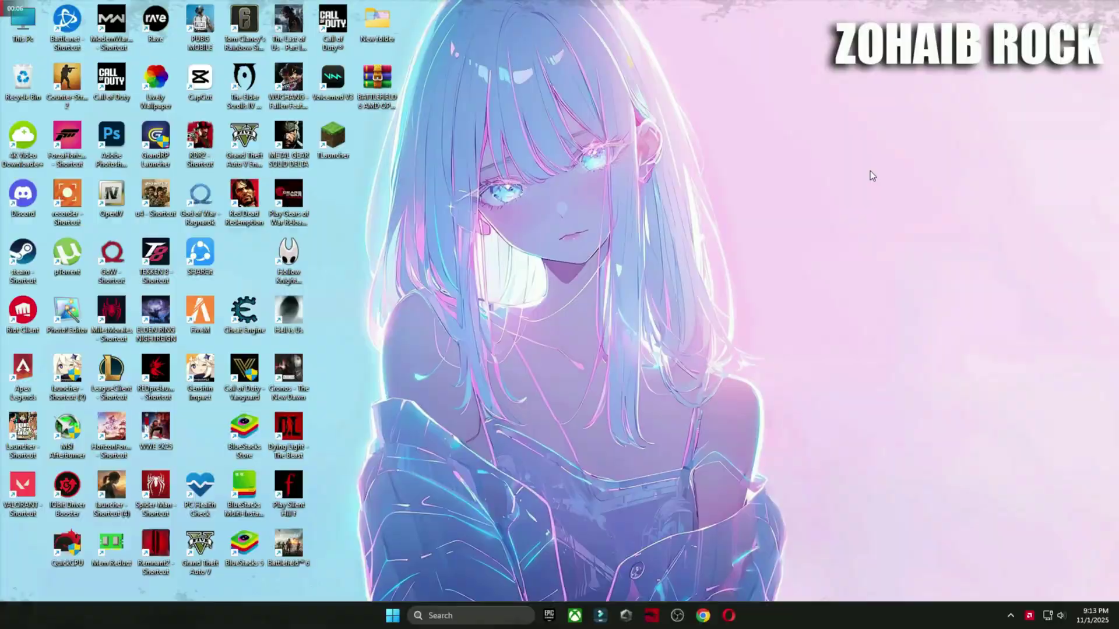
Check the driver update status in AMD Software: Adrenalin Edition and the installed versions in AMD Install Manager, closing both windows when done
right_click(870, 175)
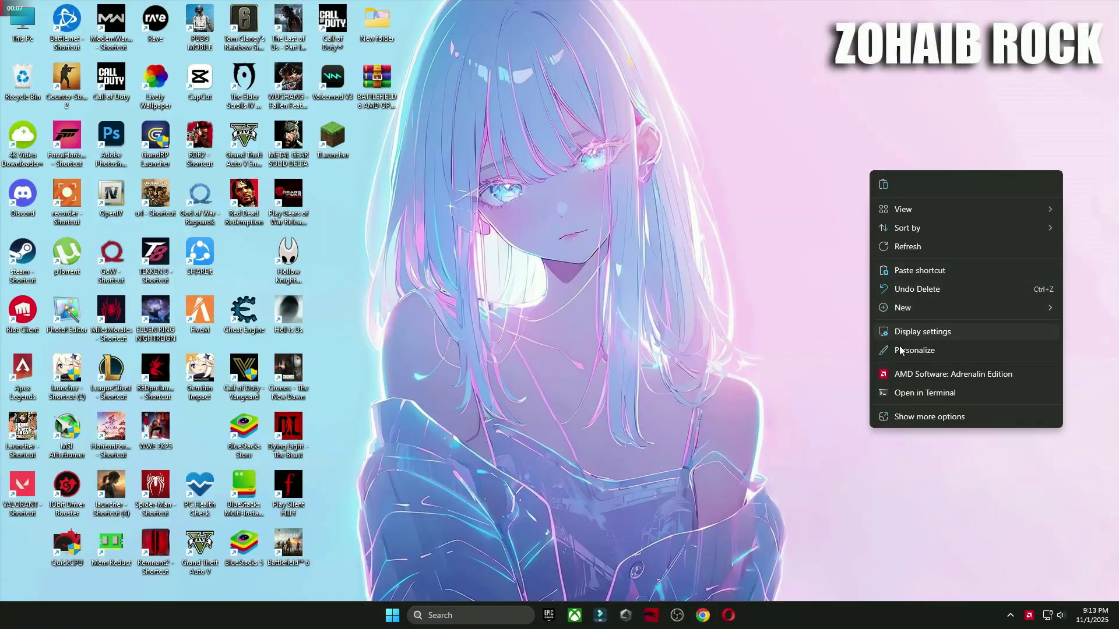
left_click(916, 371)
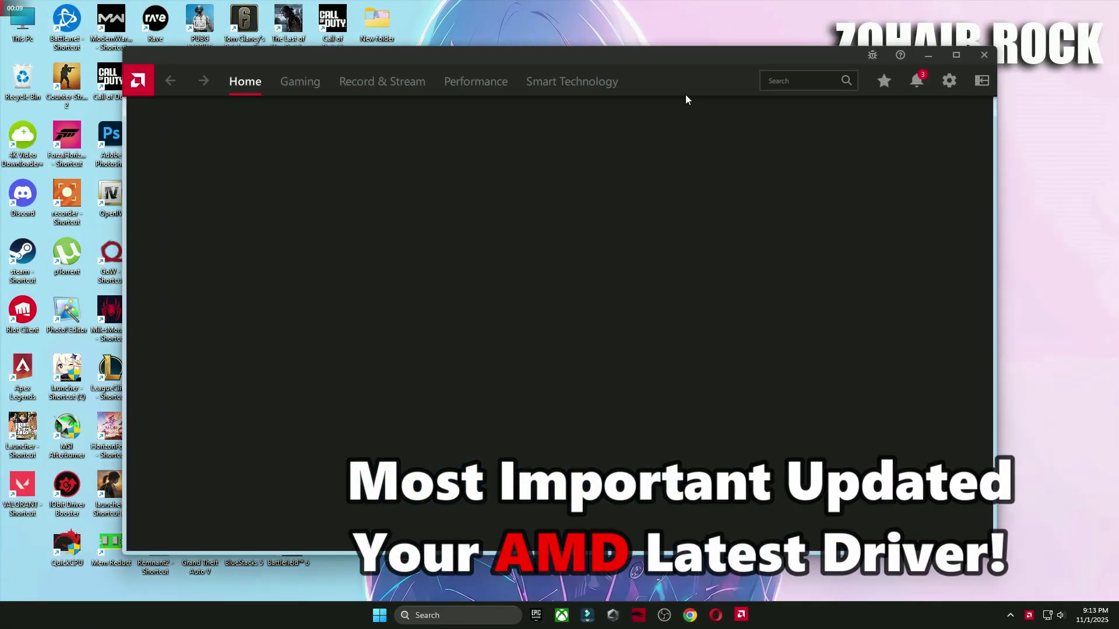
left_click_drag(685, 95, 795, 94)
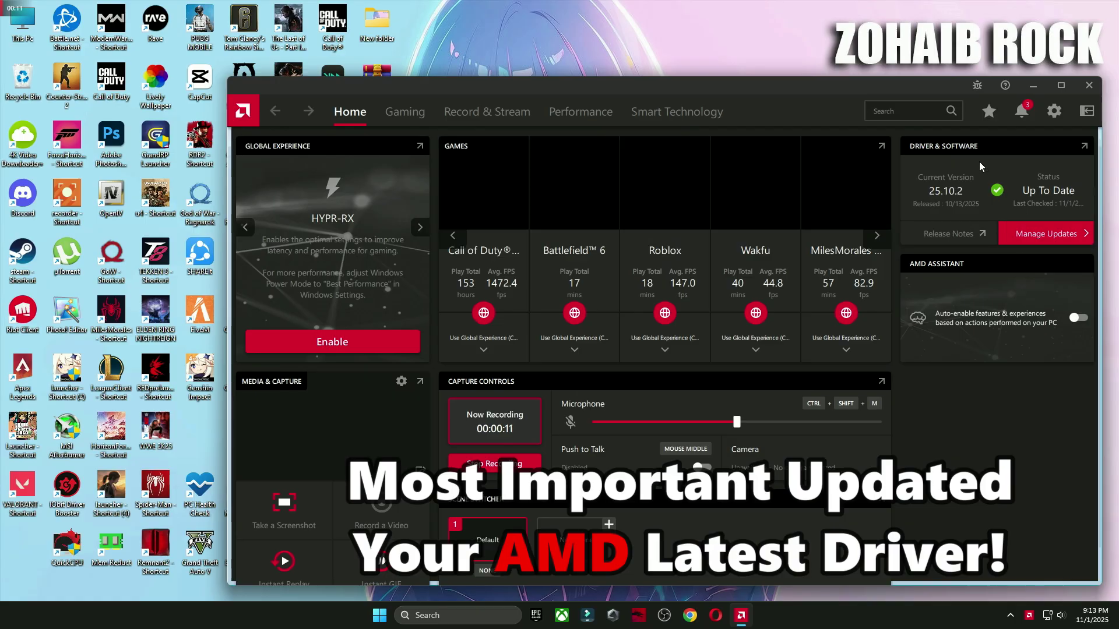
left_click(1051, 233)
left_click(506, 408)
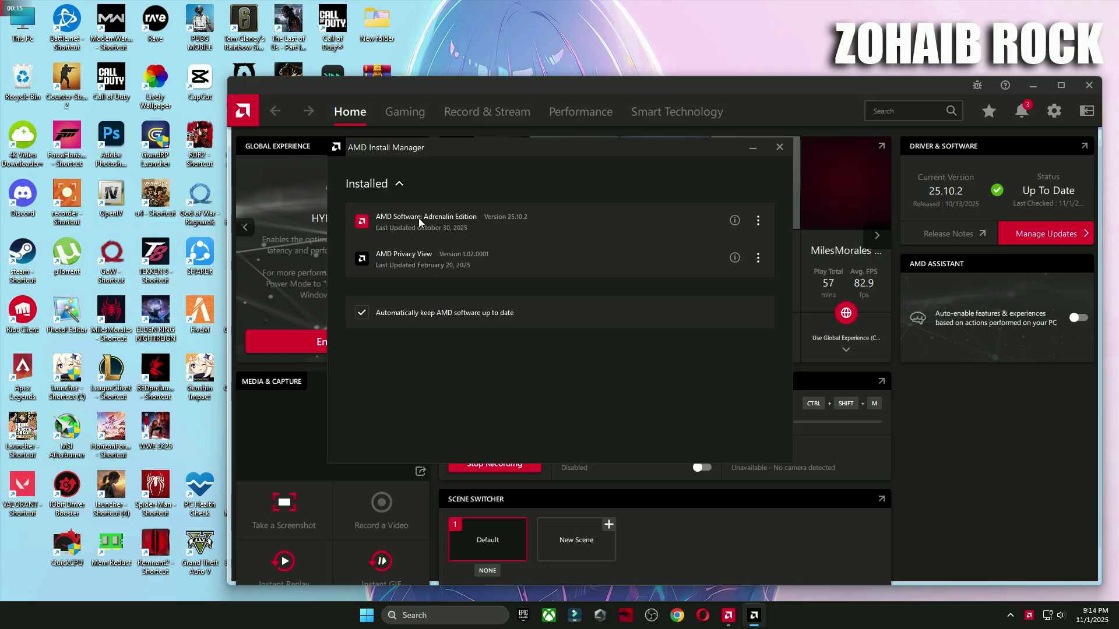
left_click(778, 147)
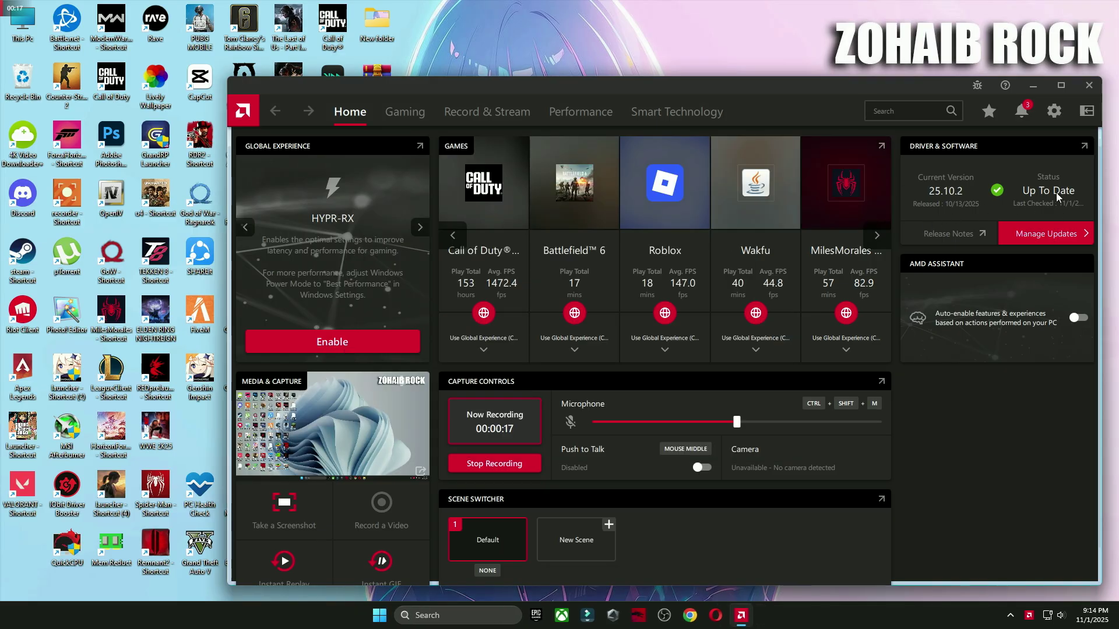
left_click(1088, 85)
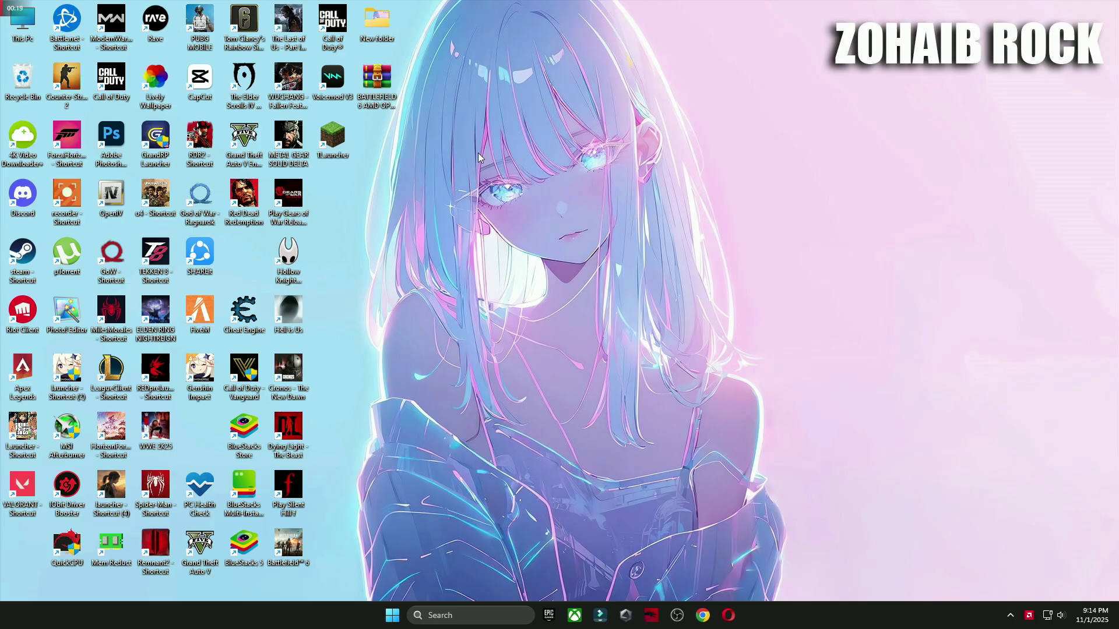
Extract the Battlefield 6 AMD Optimize Pack archive onto the desktop, placing the archive and its extracted folder side by side in an empty area
left_click_drag(376, 78, 901, 188)
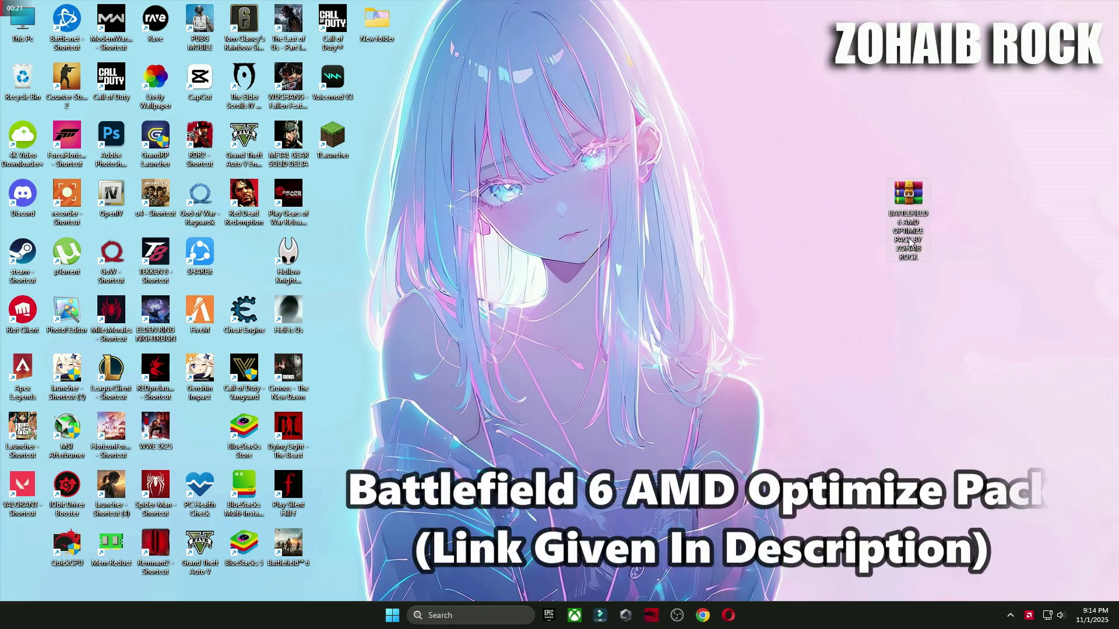
right_click(917, 198)
mouse_move(956, 425)
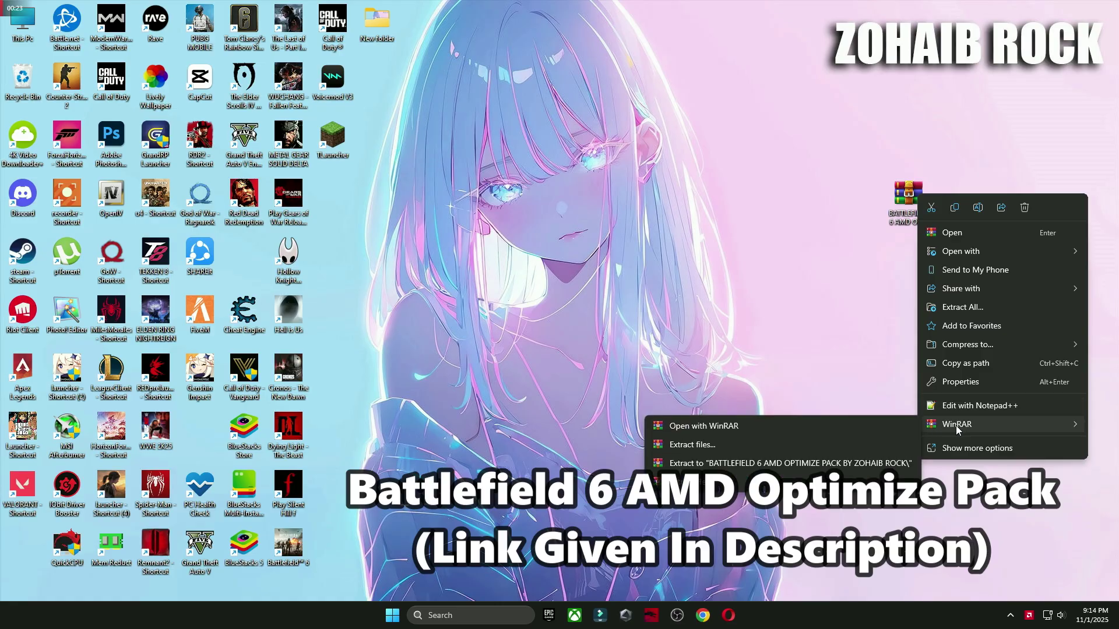
left_click(715, 482)
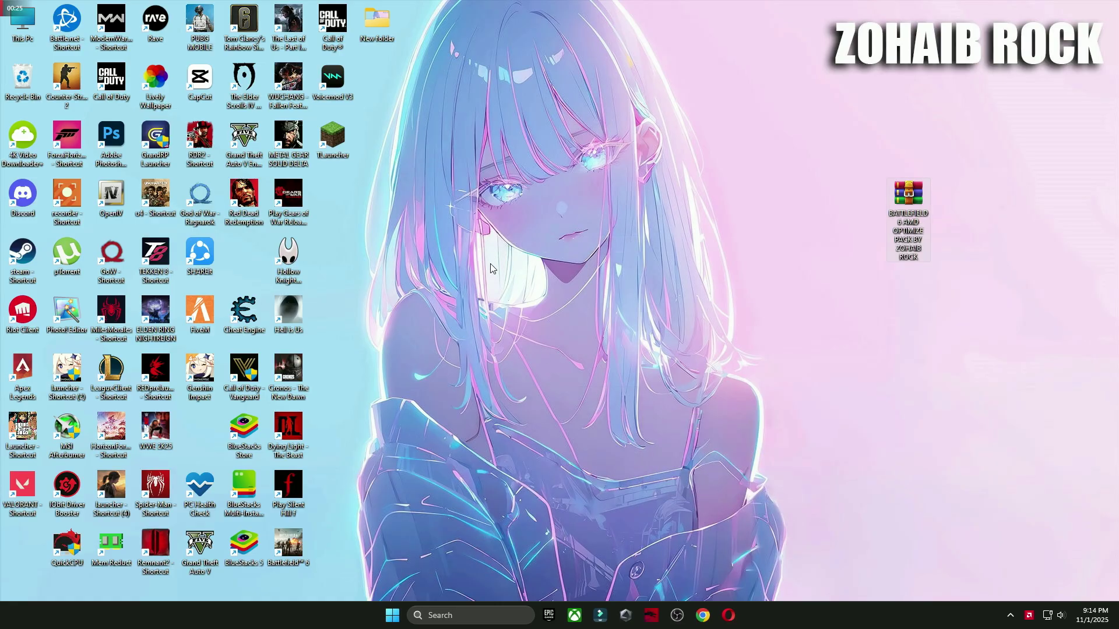
left_click_drag(41, 543, 806, 217)
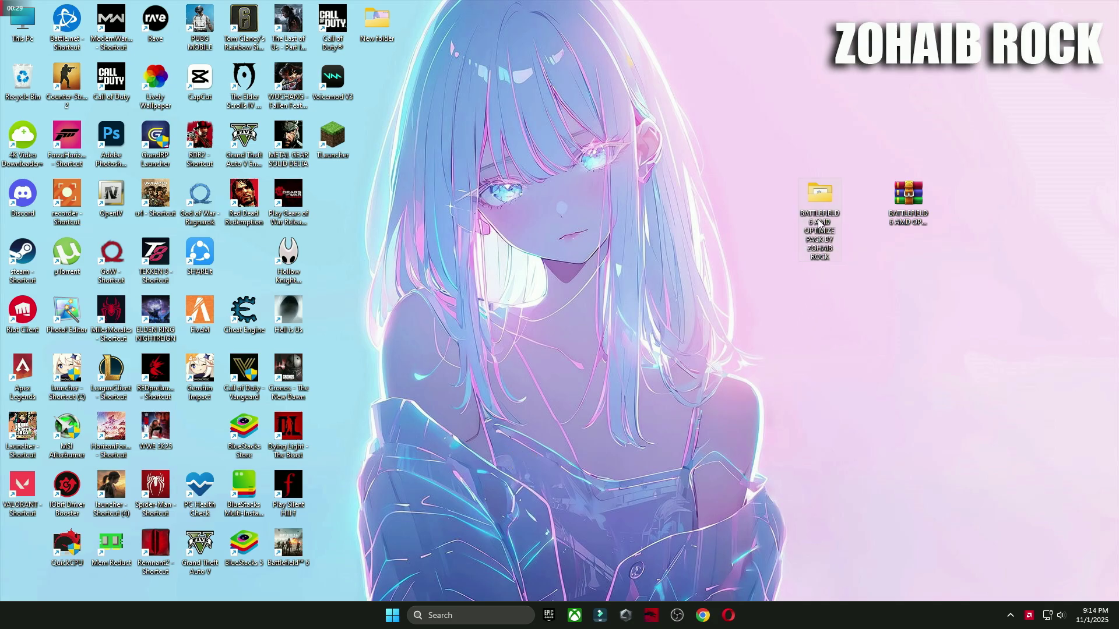
Launch the 1 Create A Restore Point shortcut from the extracted pack's 1 Start folder and minimize the folder window
double_click(819, 196)
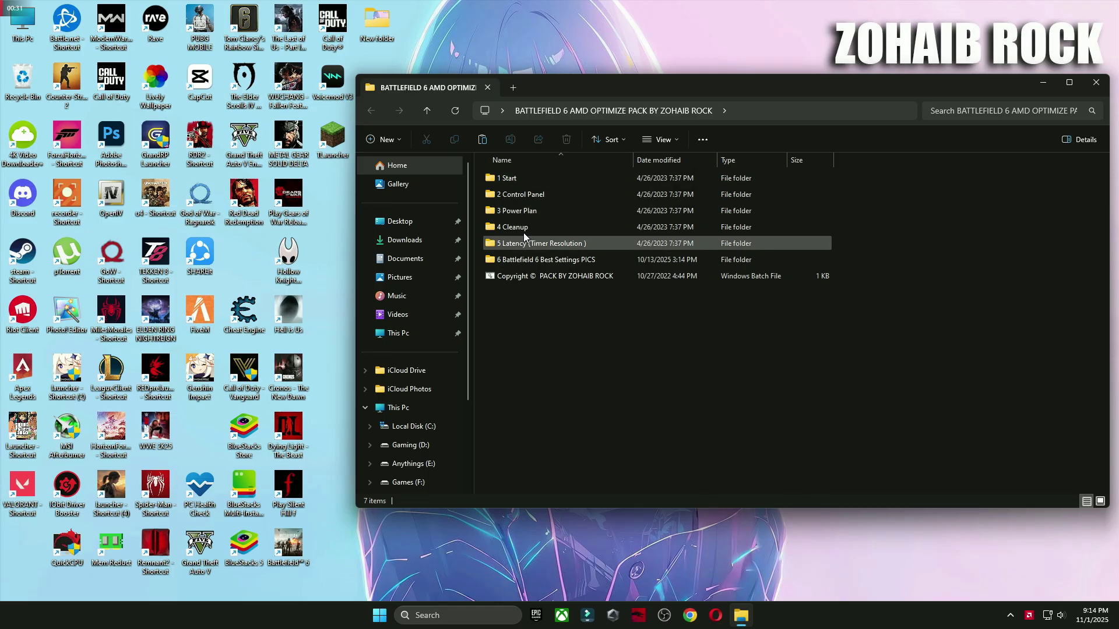
double_click(513, 179)
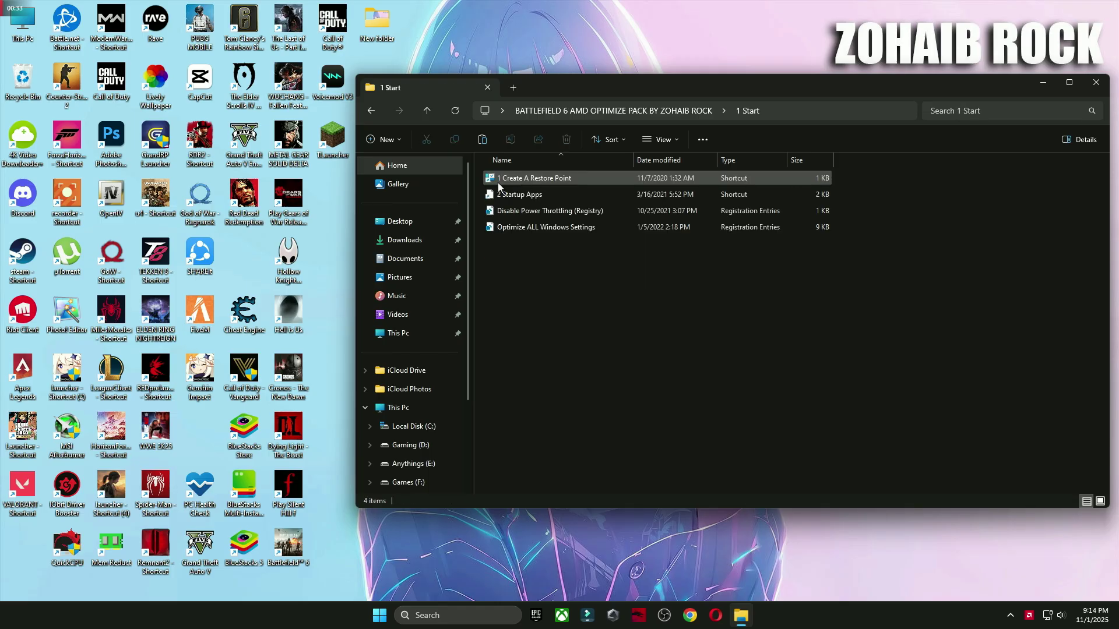
left_click(541, 179)
double_click(541, 179)
left_click(1042, 82)
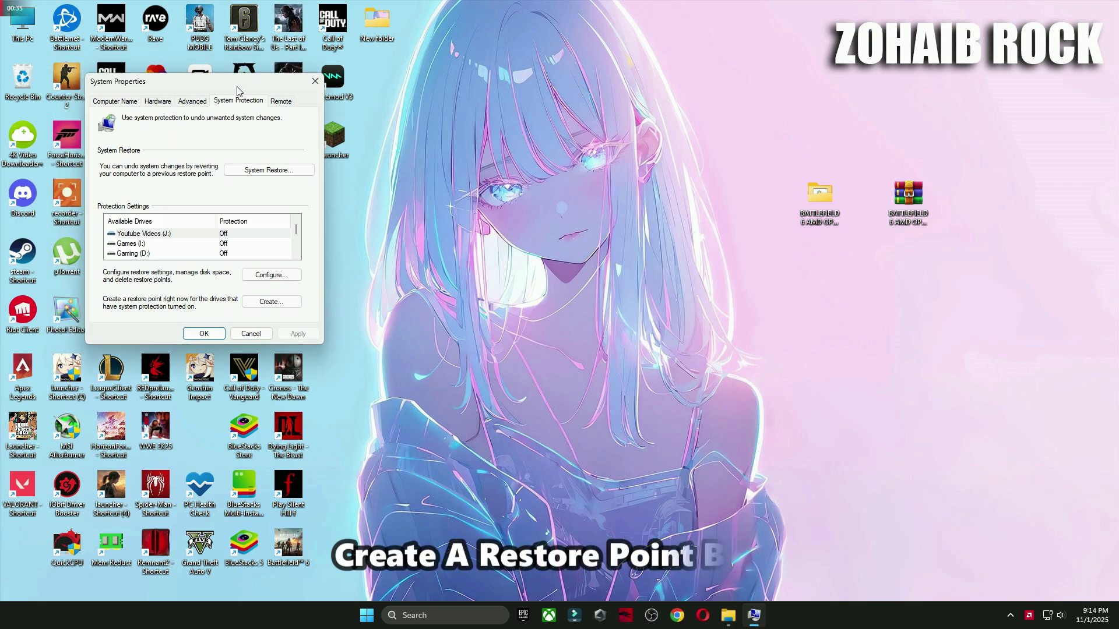
Check the system protection configuration of Local Disk (C:) and leave it without changing anything
left_click_drag(201, 68, 597, 129)
scroll(525, 283, "down", 1)
left_click(547, 284)
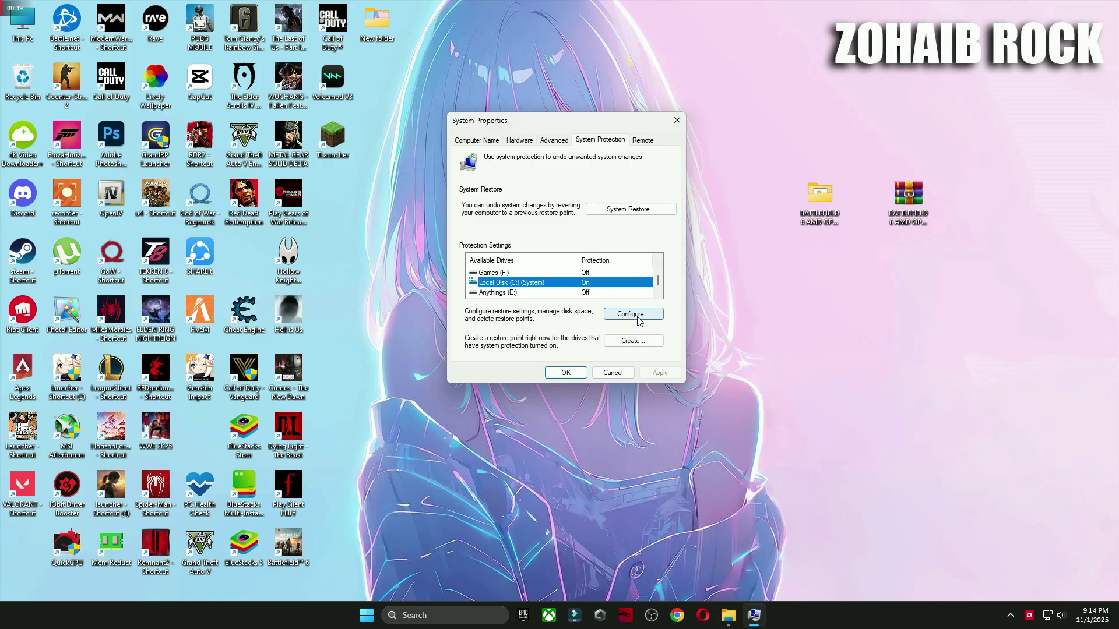
left_click(613, 314)
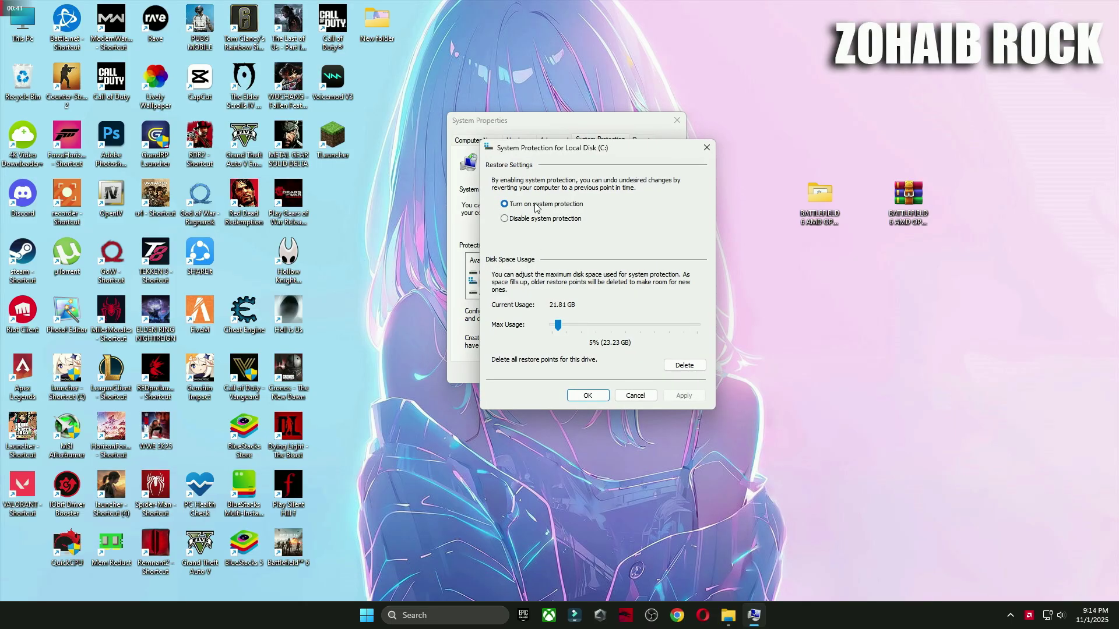
left_click(639, 395)
Create a system restore point described as "backup" and close System Properties
left_click(629, 340)
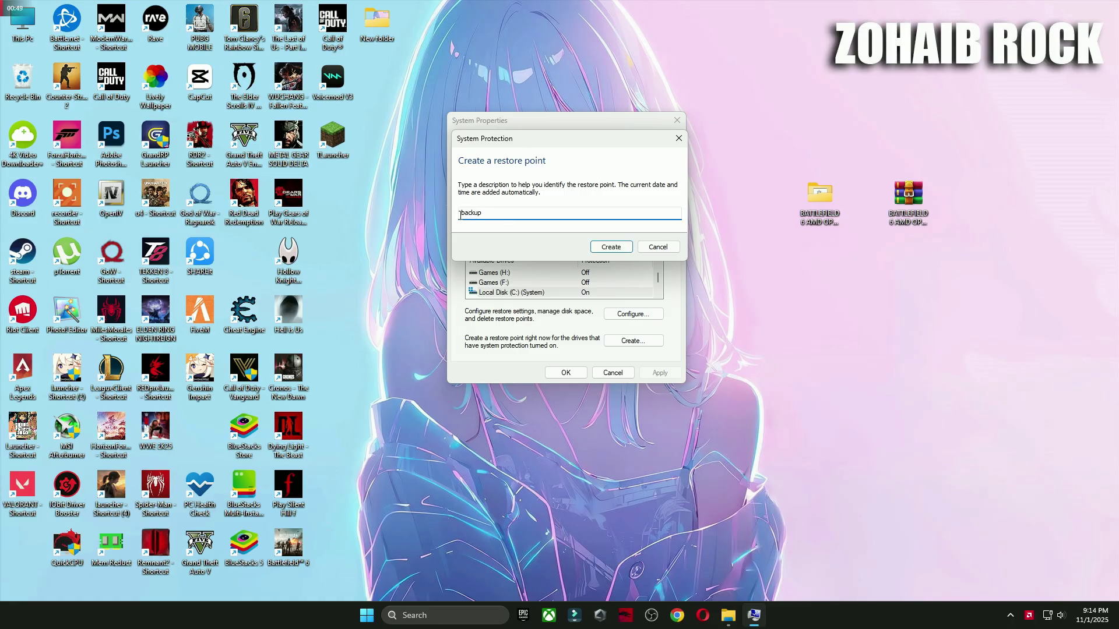
left_click(618, 249)
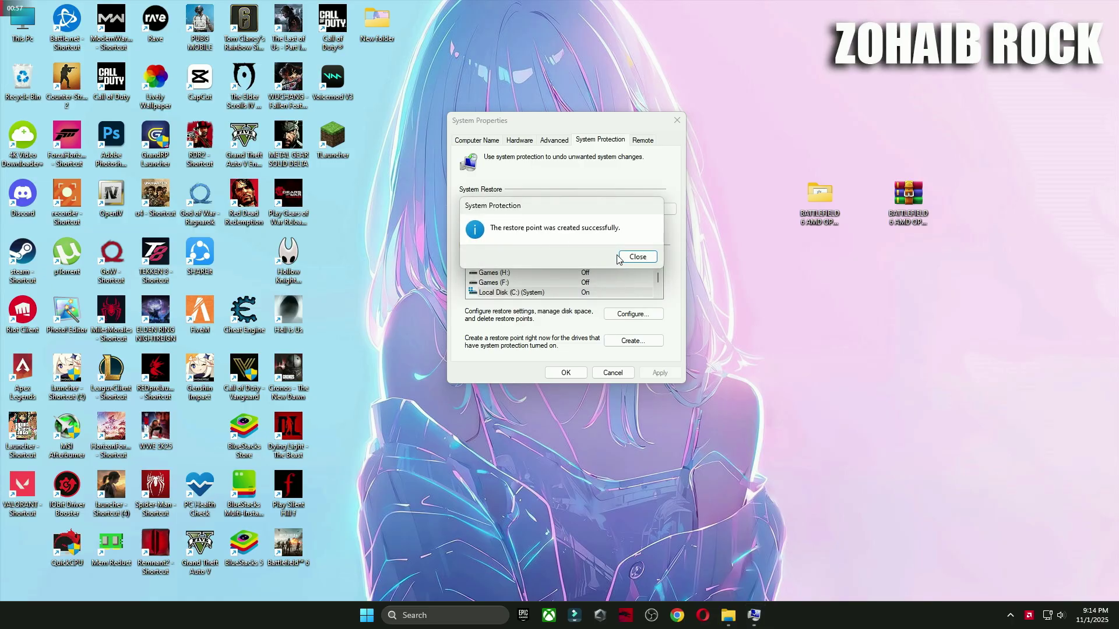
left_click(619, 258)
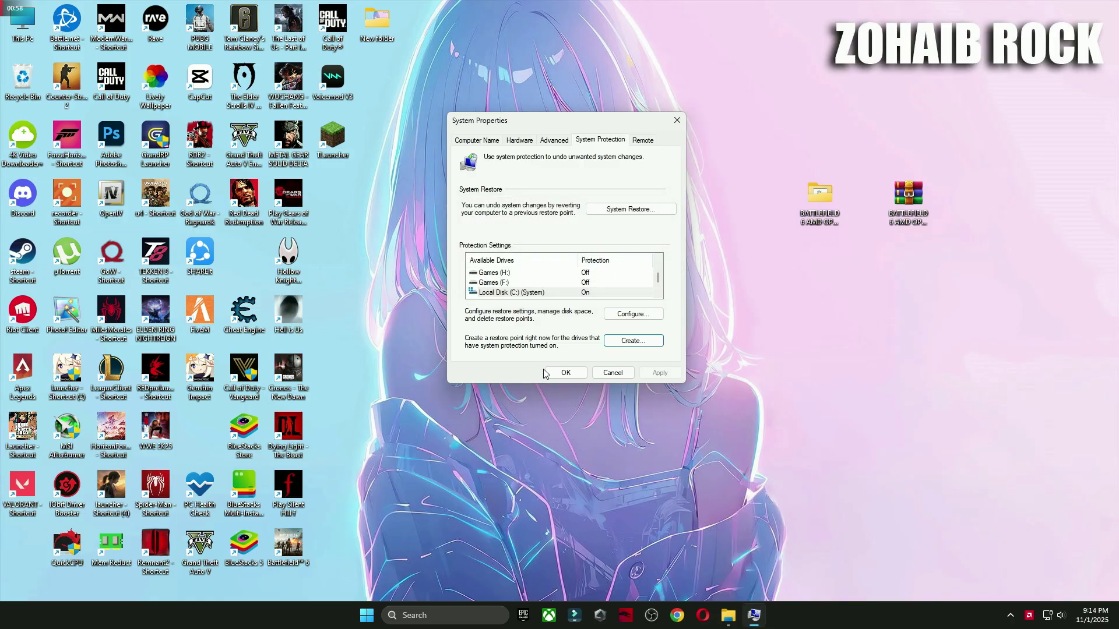
left_click(568, 371)
Open the startup apps list with the 2 Startup Apps shortcut in the 1 Start folder and look through the entries
left_click(740, 616)
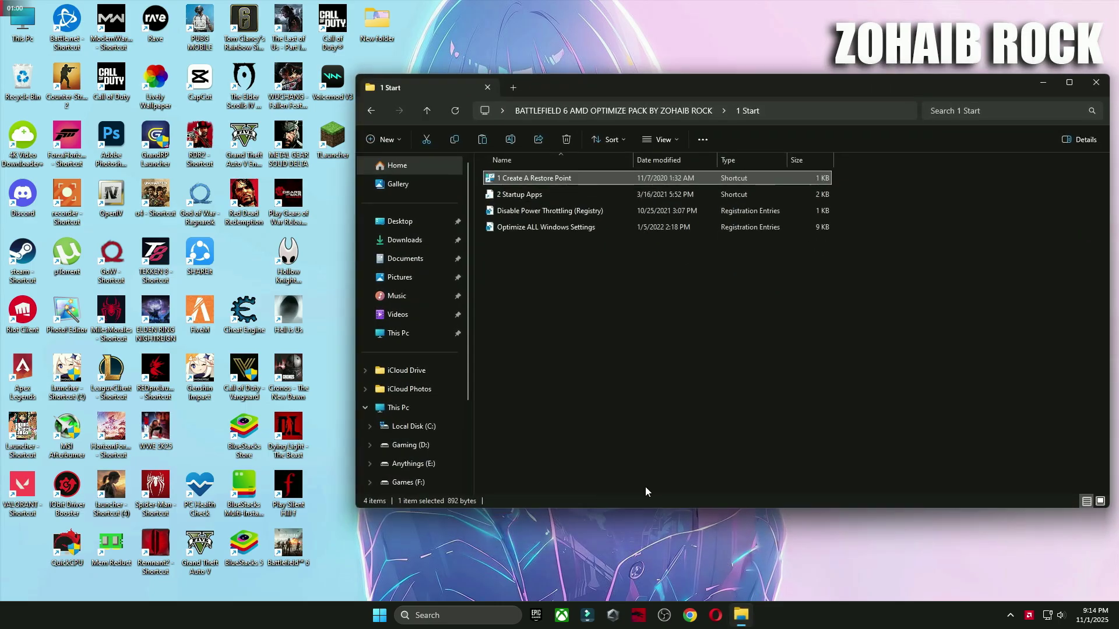
double_click(520, 198)
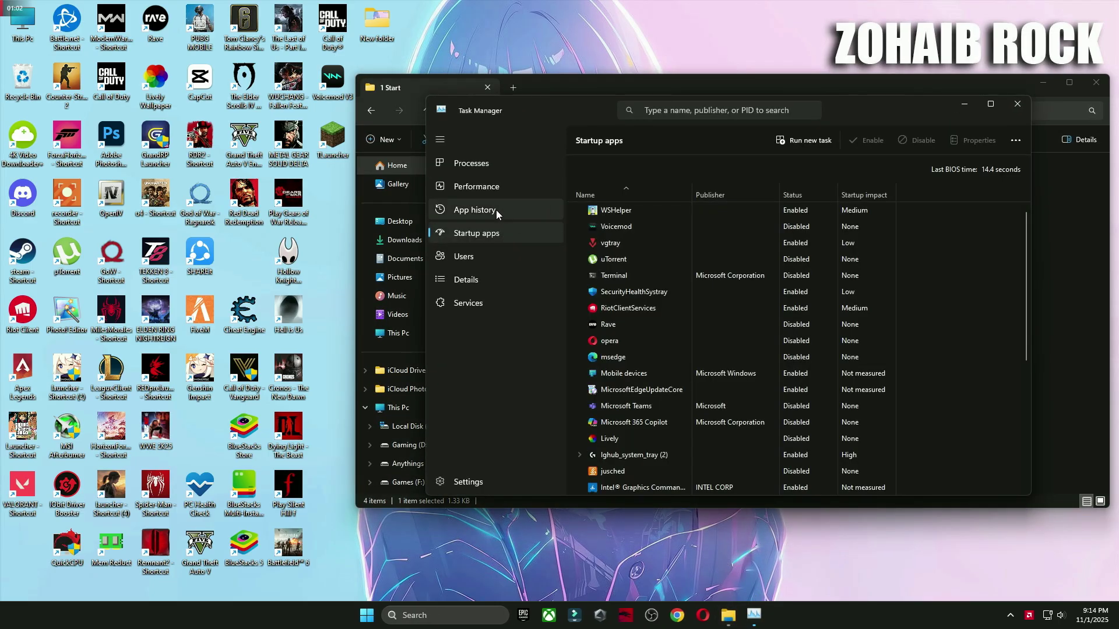
scroll(716, 356, "down", 4)
scroll(748, 396, "up", 4)
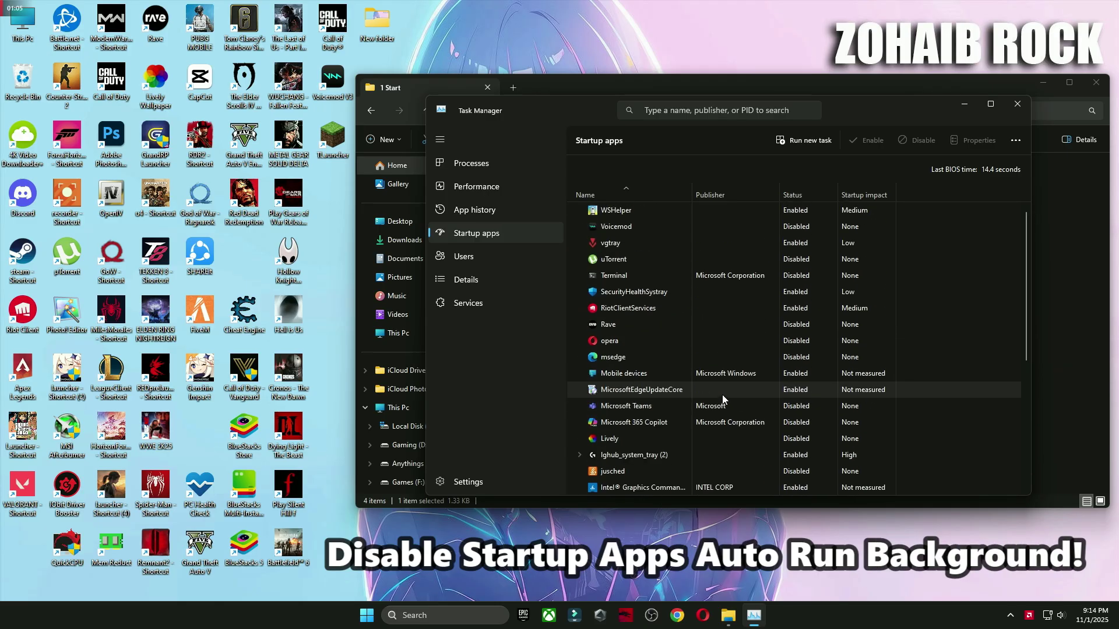
Enable the uTorrent startup app and disable it again
left_click(628, 230)
left_click(620, 260)
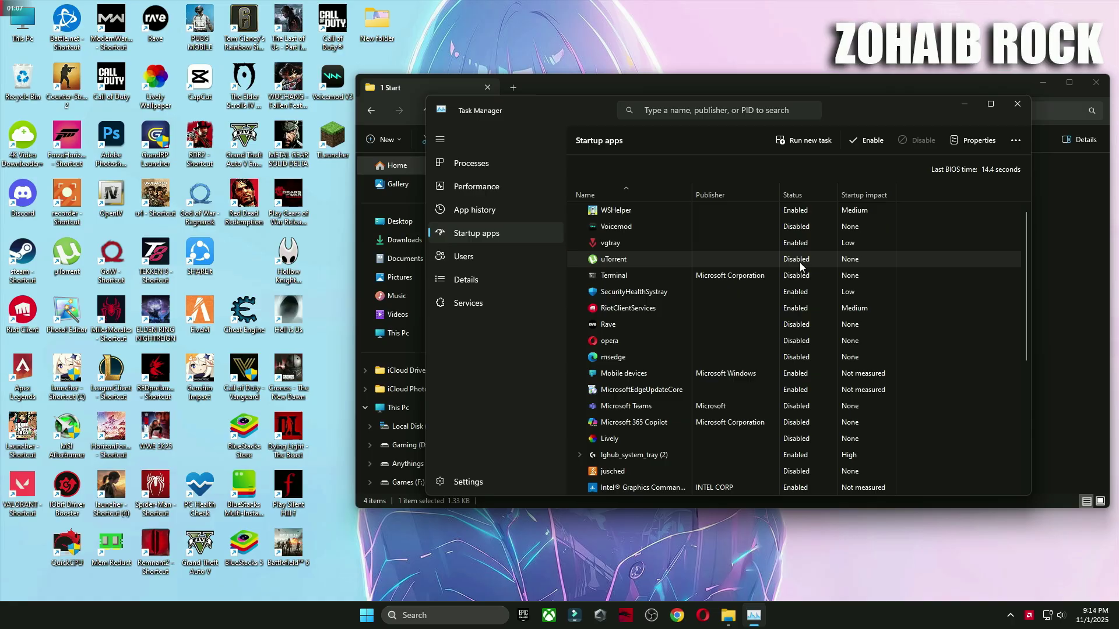
left_click(868, 140)
left_click(917, 141)
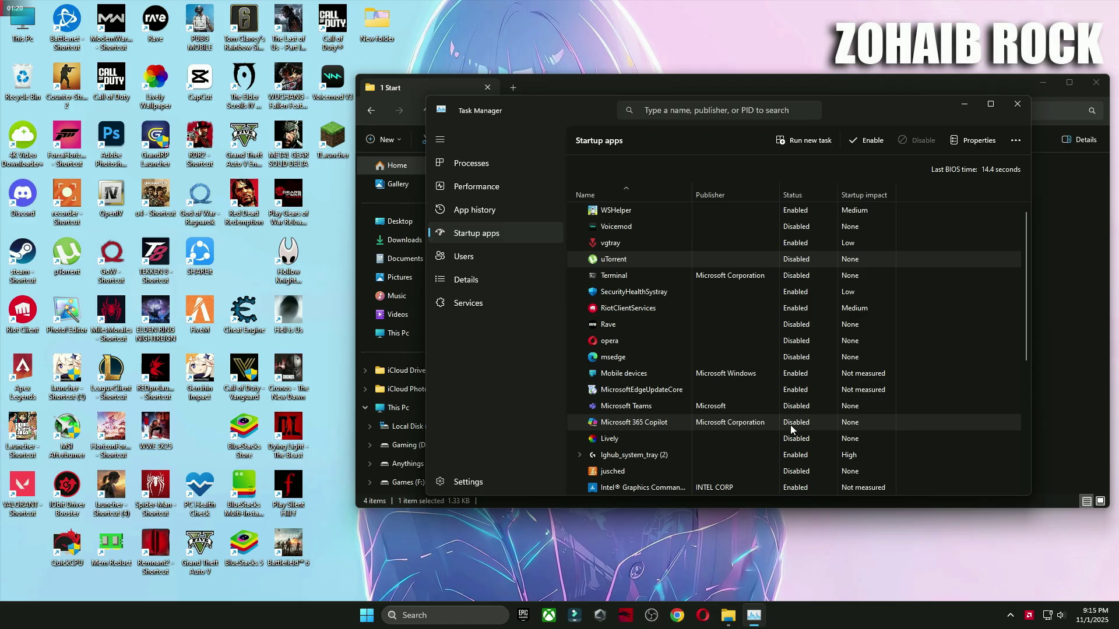
Review the status of the remaining startup apps and close Task Manager
scroll(796, 446, "down", 1)
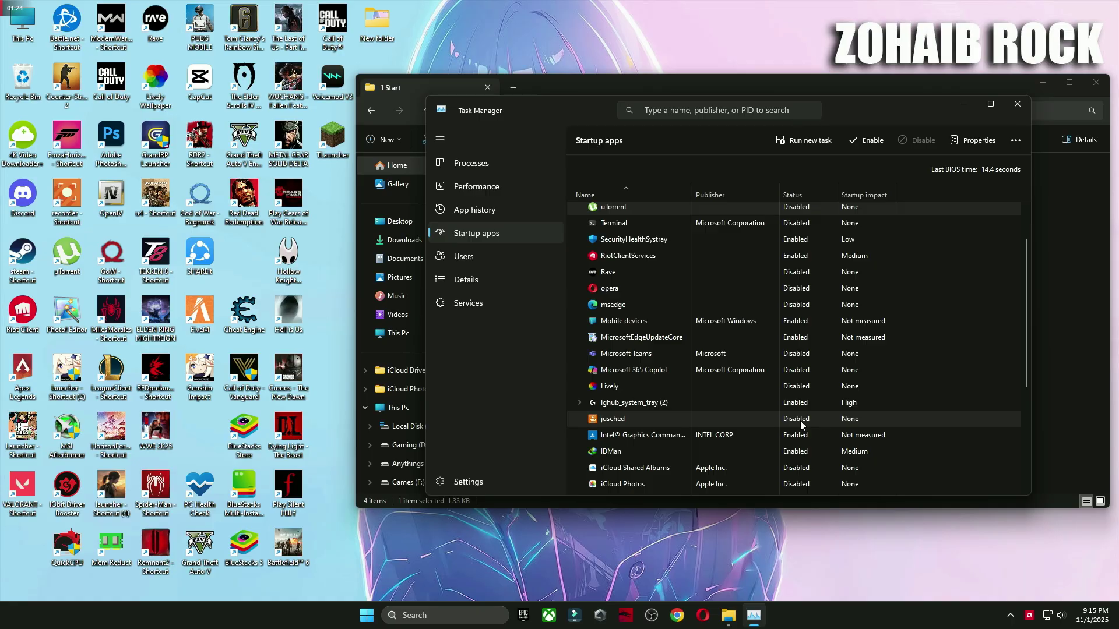
scroll(799, 421, "down", 1)
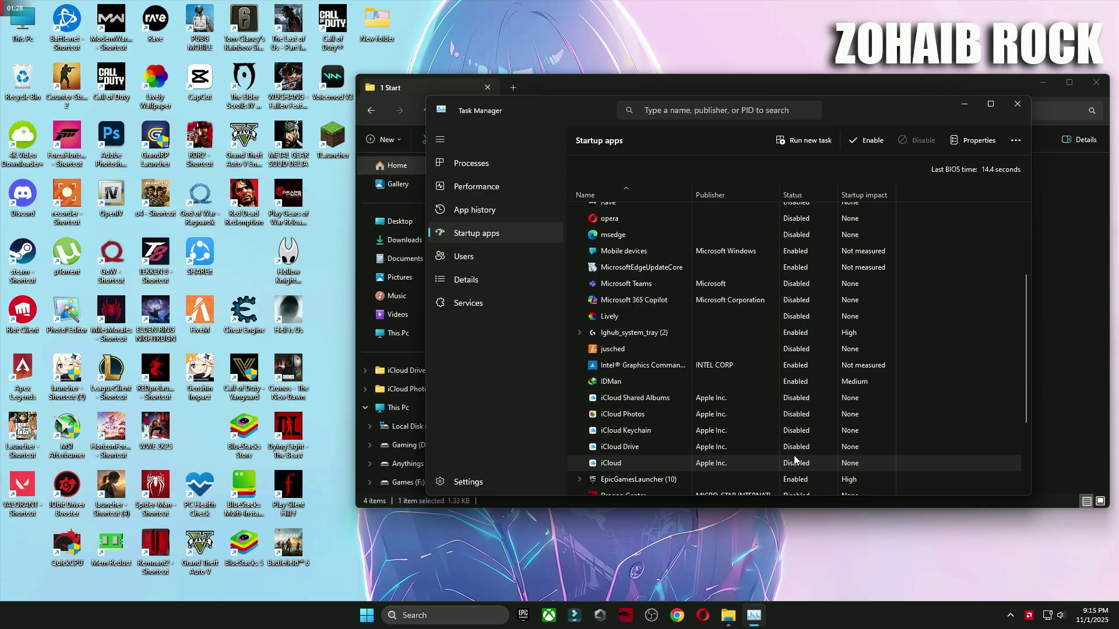
scroll(792, 397, "down", 2)
scroll(748, 393, "down", 1)
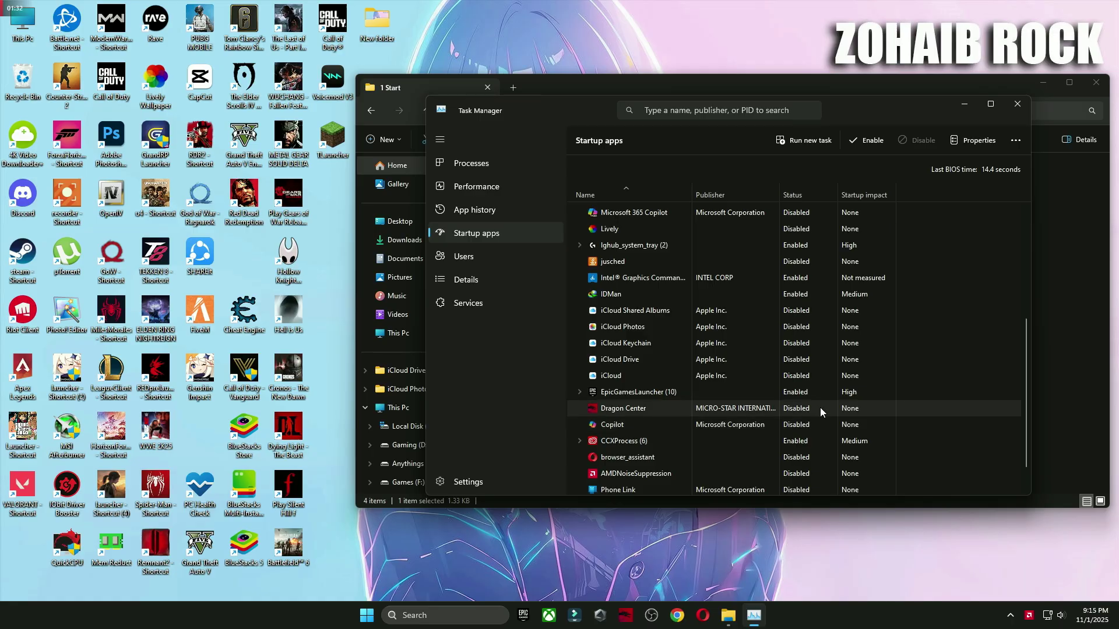
left_click(1018, 105)
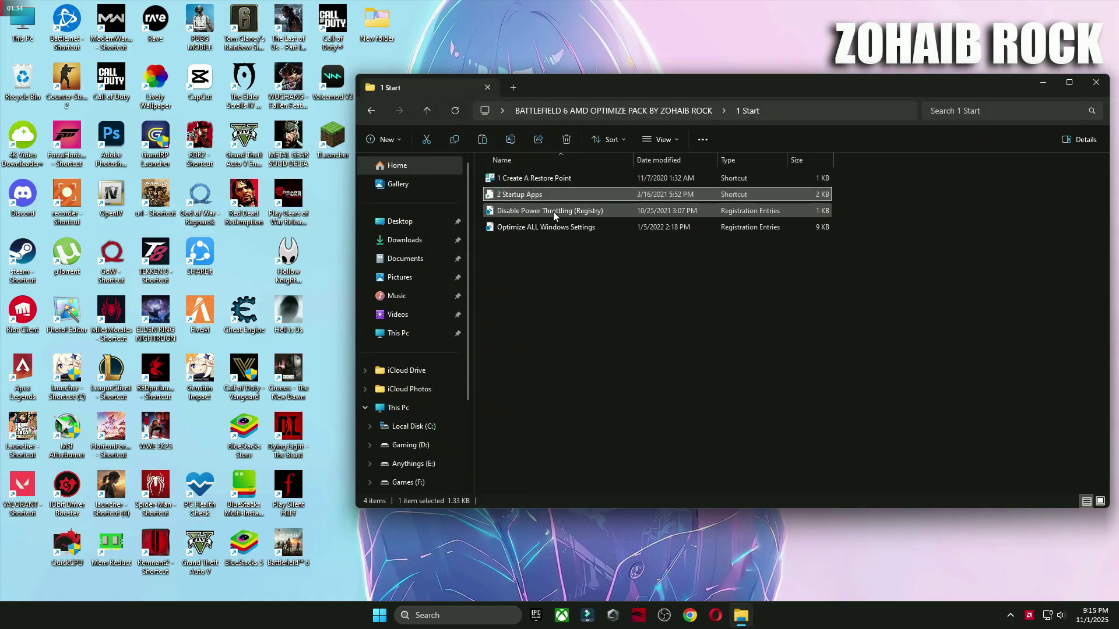
Open Windows Settings and look through the System page
key("super")
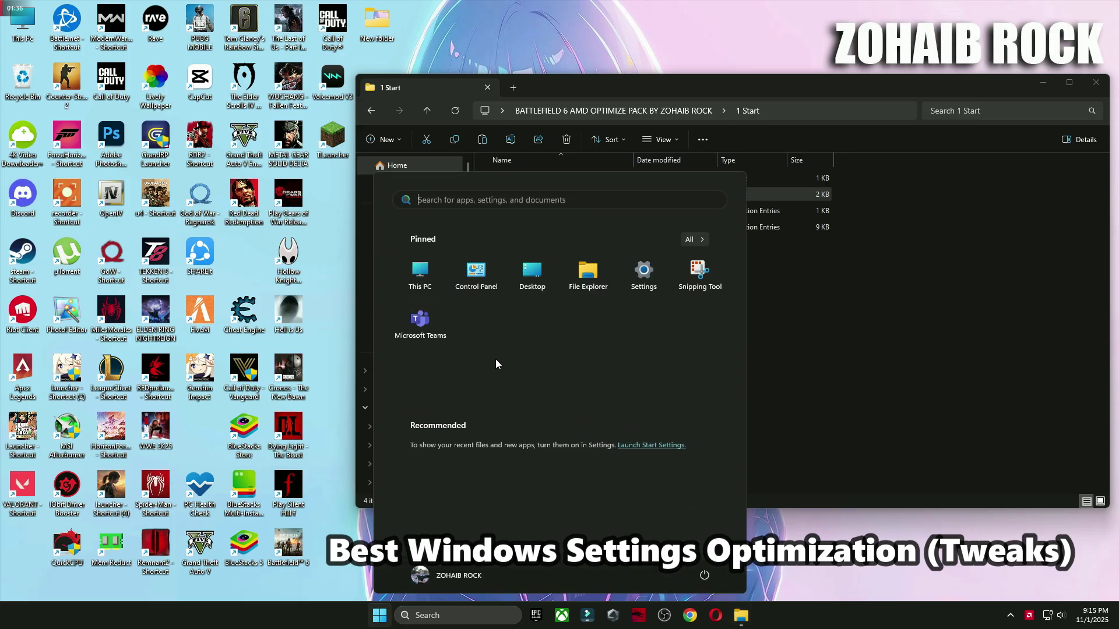
left_click(647, 285)
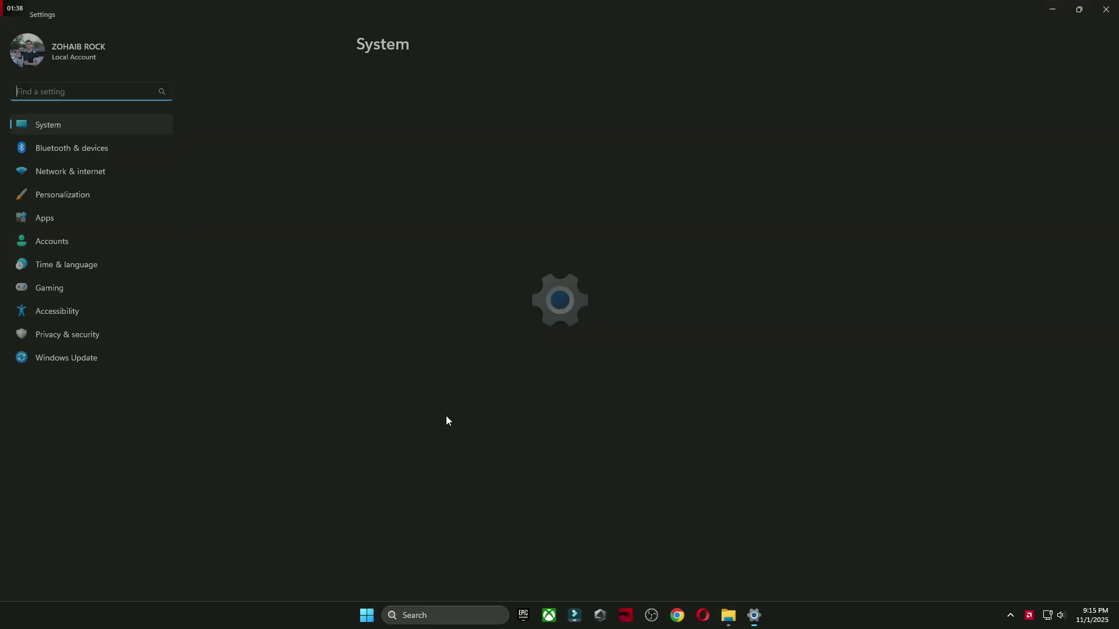
scroll(460, 212, "down", 5)
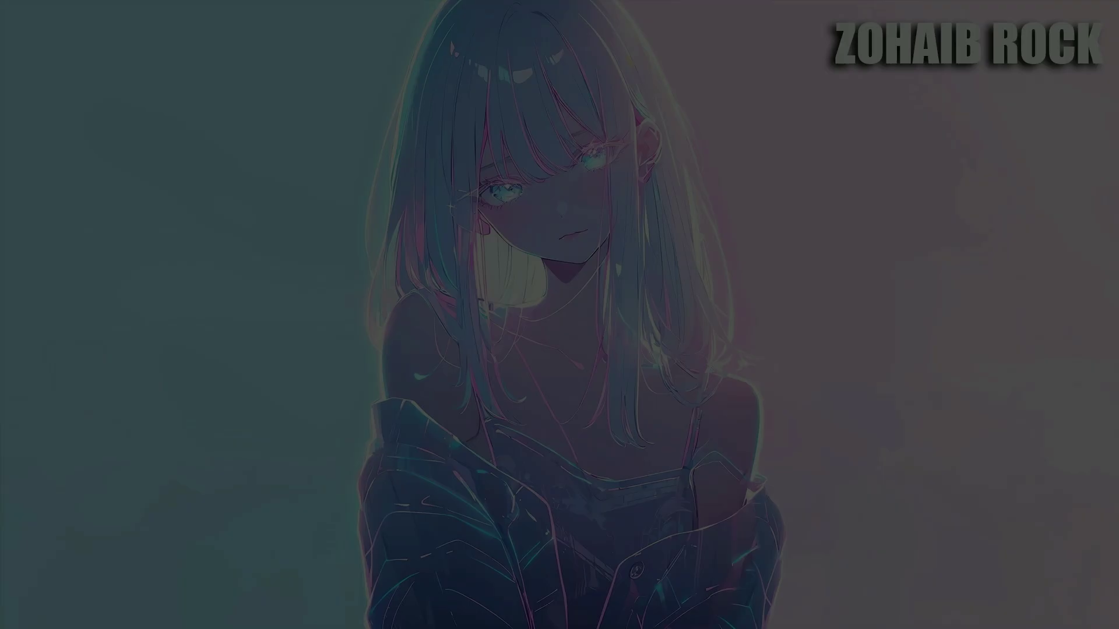
Merge the Optimize ALL Windows Settings entries from the 1 Start folder into the registry
key("alt+y")
key("Return")
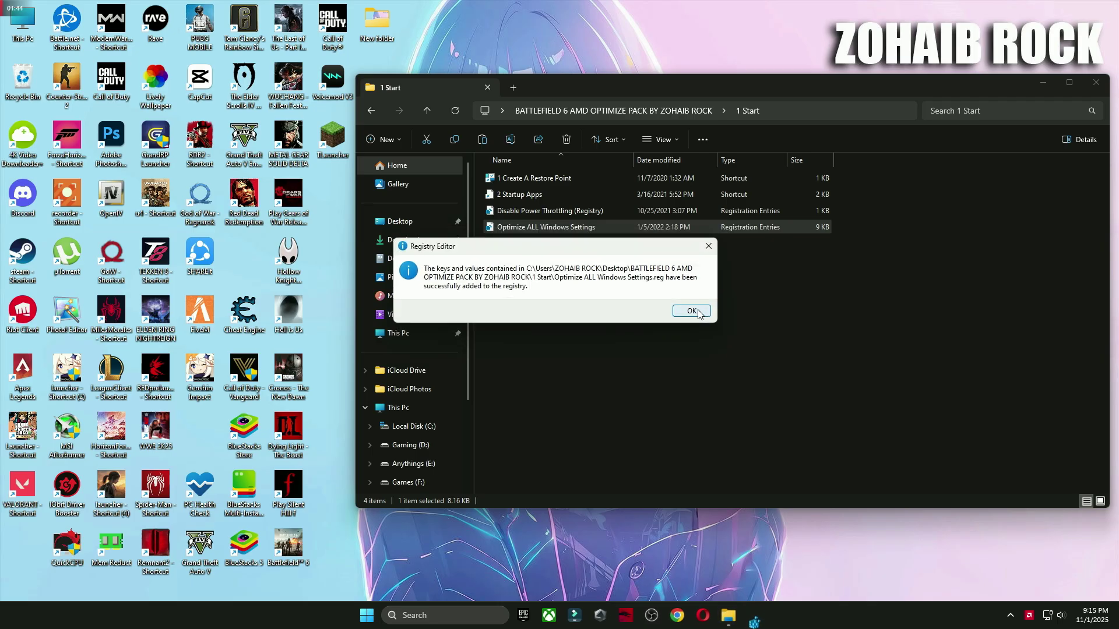
key("Return")
Merge the Disable Power Throttling (Registry) file into the registry and close the confirmation
double_click(526, 212)
key("alt+y")
left_click(663, 323)
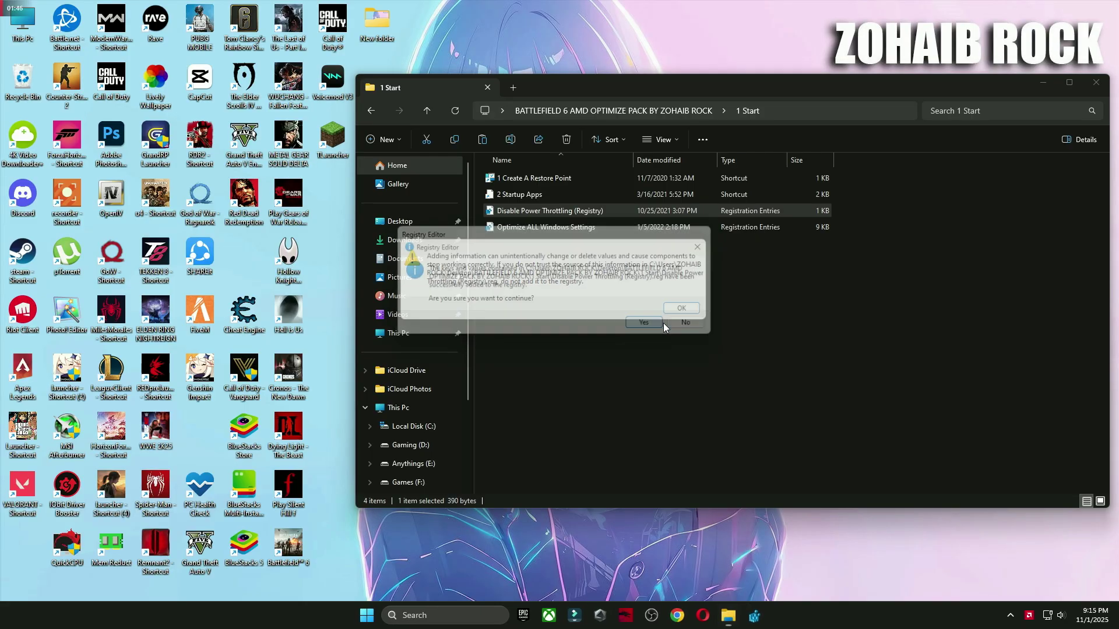
left_click(689, 312)
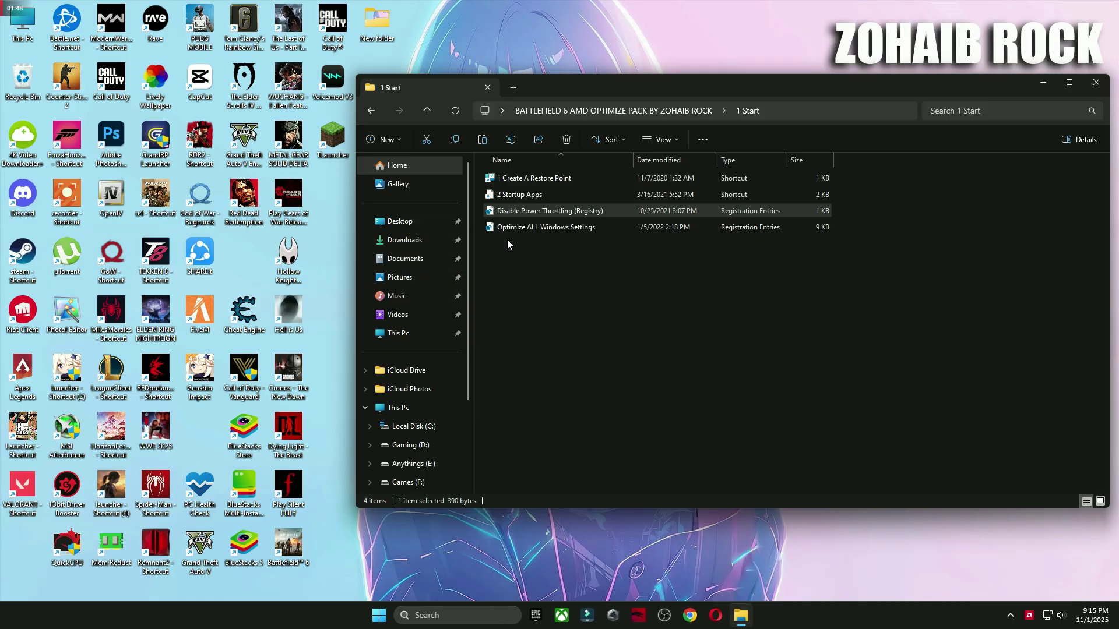
Open Performance Options from the pack's 2 Control Panel folder and select Adjust for best performance for the visual effects
left_click(366, 112)
double_click(526, 197)
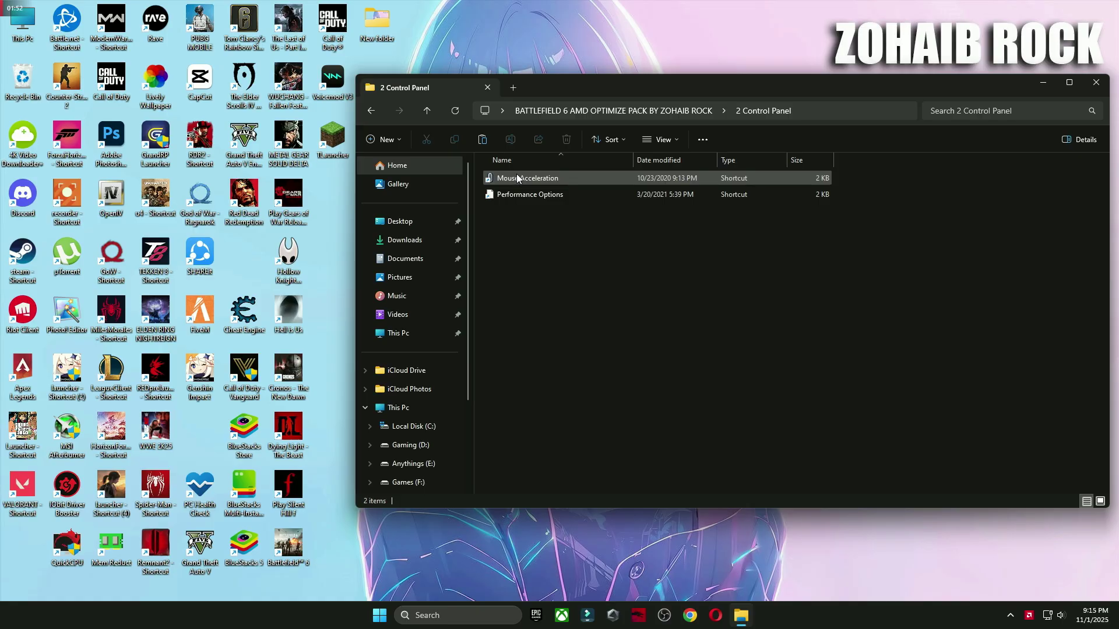
double_click(520, 193)
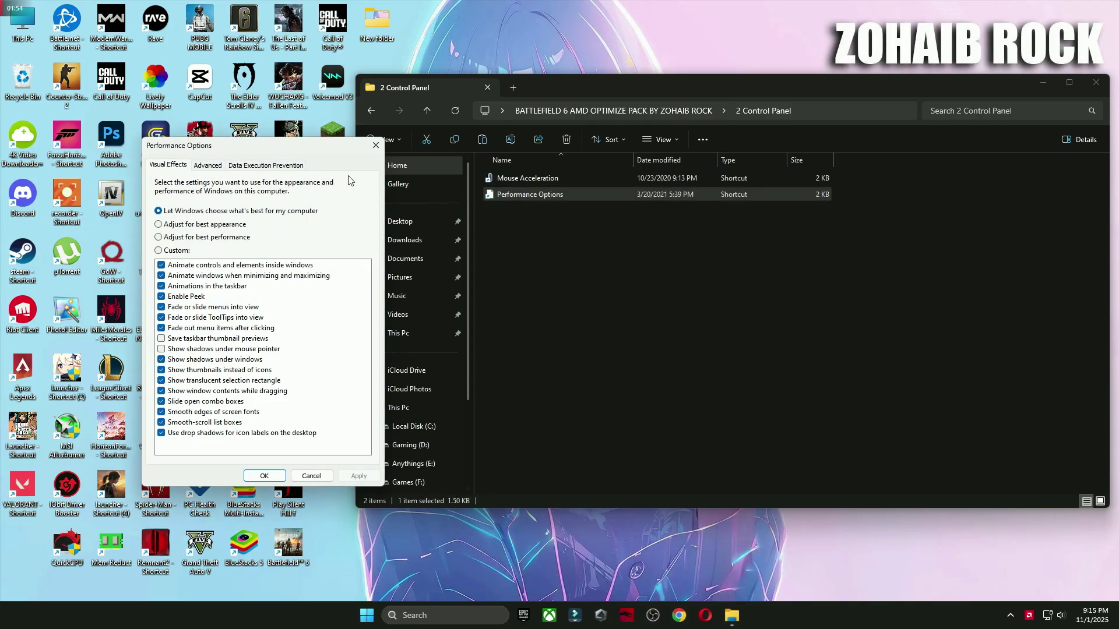
left_click_drag(285, 148, 628, 133)
left_click(533, 220)
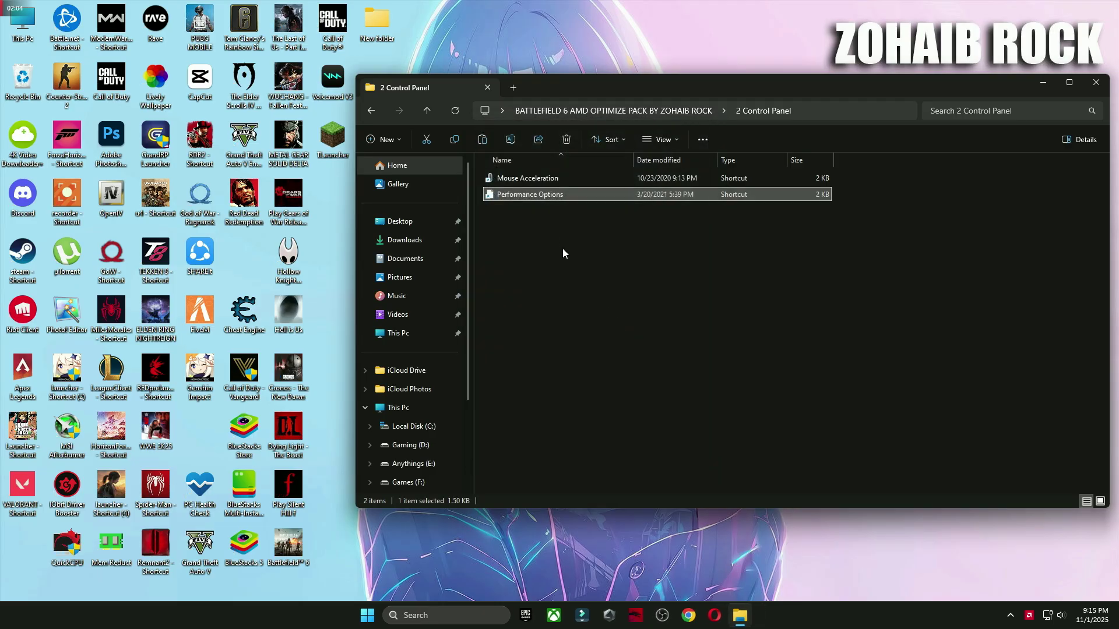
Open the Mouse Acceleration shortcut, disable Enhance pointer precision, and view the mouse button settings
double_click(521, 178)
left_click_drag(185, 35, 642, 153)
left_click(525, 223)
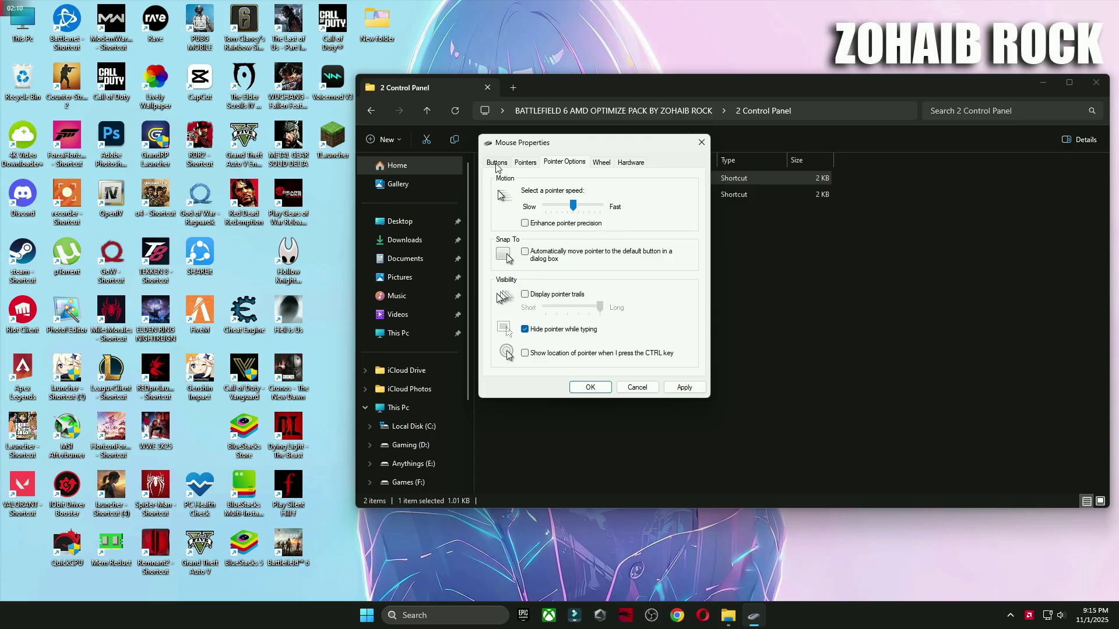
left_click(496, 163)
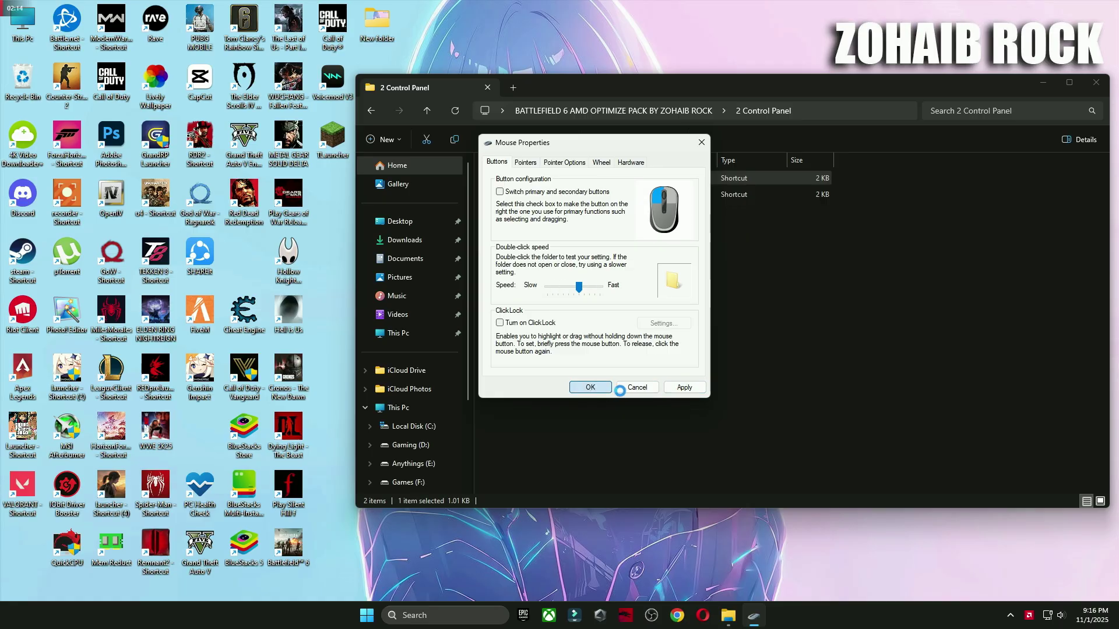
Open the pack's 3 Power Plan folder and launch the installed Quick CPU from its desktop shortcut
left_click(370, 110)
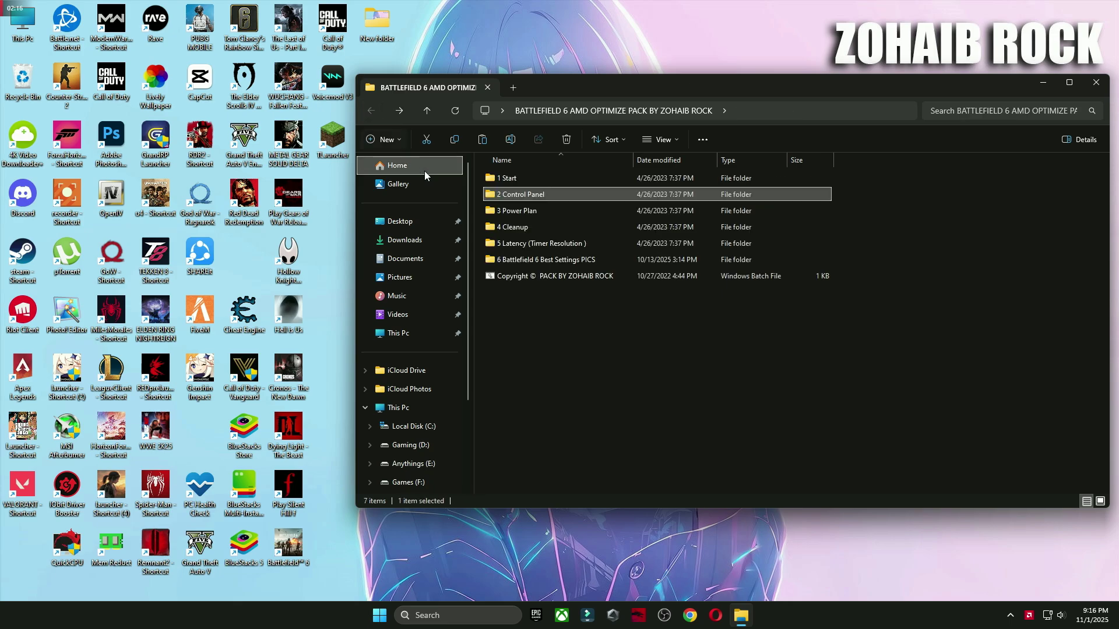
double_click(527, 210)
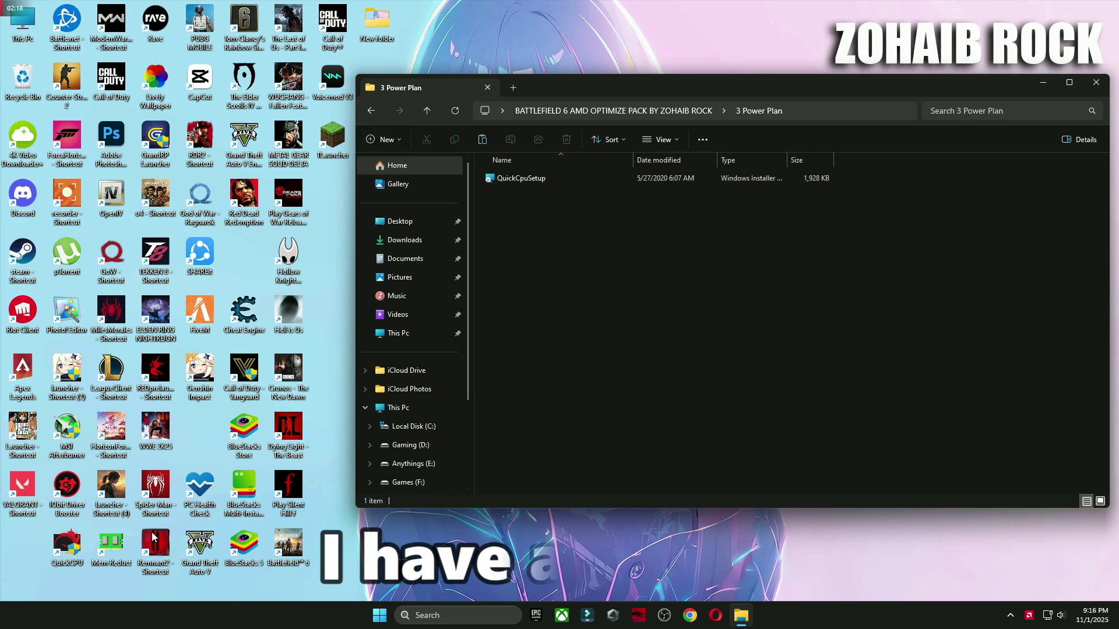
left_click(68, 547)
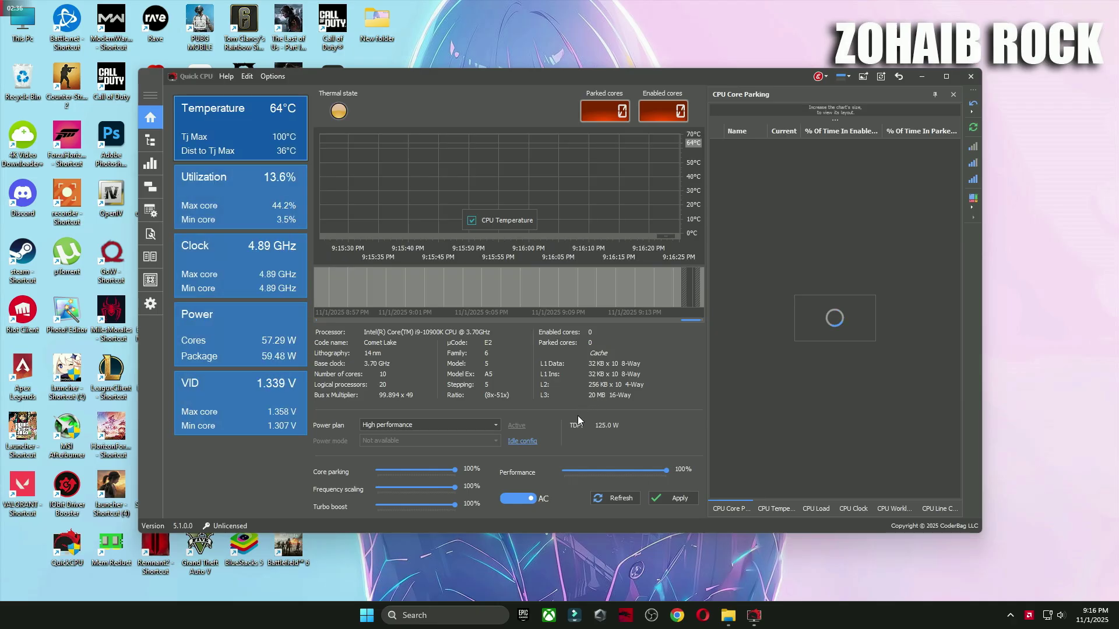
left_click(603, 353)
Select the High performance power plan in Quick CPU with frequency scaling and turbo boost at 100%, apply it, and close the program
left_click(449, 425)
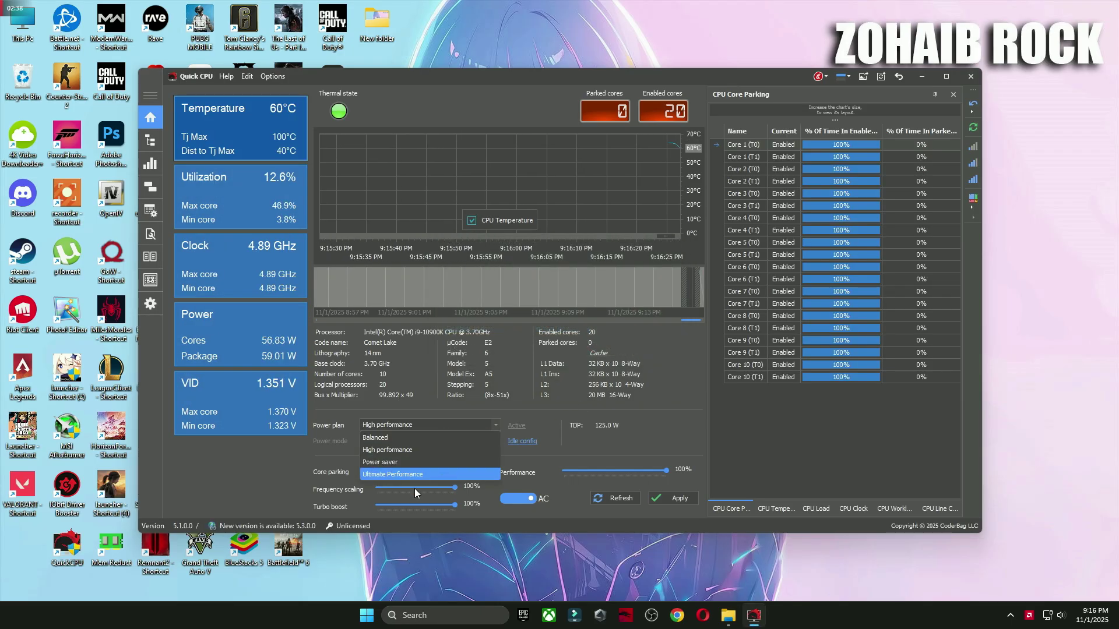
left_click(413, 450)
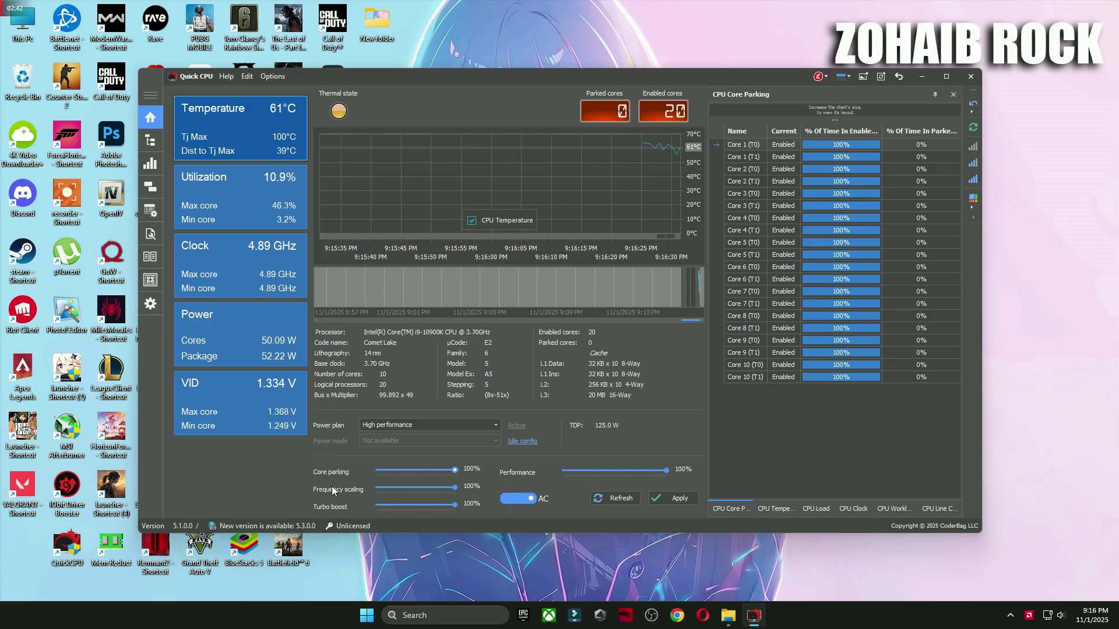
left_click(456, 487)
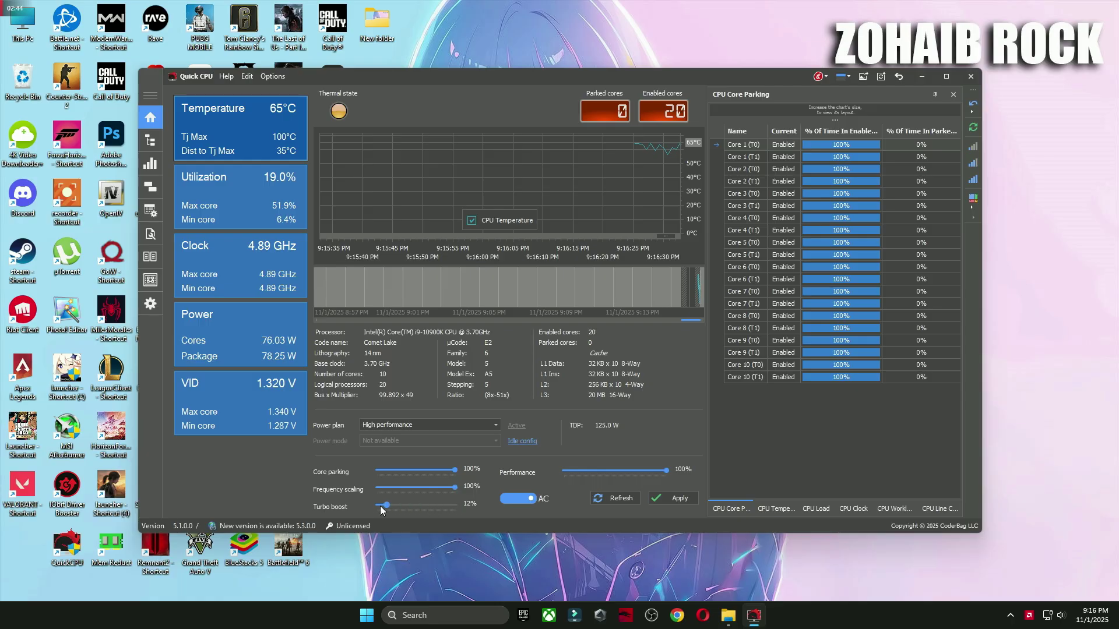
left_click_drag(380, 506, 456, 506)
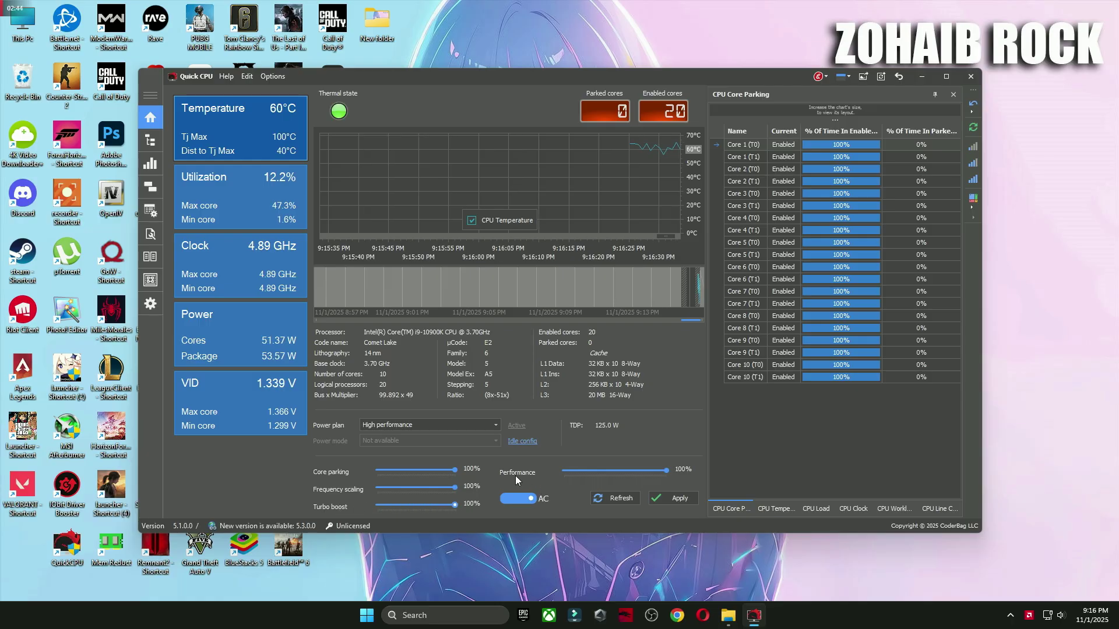
left_click(672, 499)
left_click(644, 350)
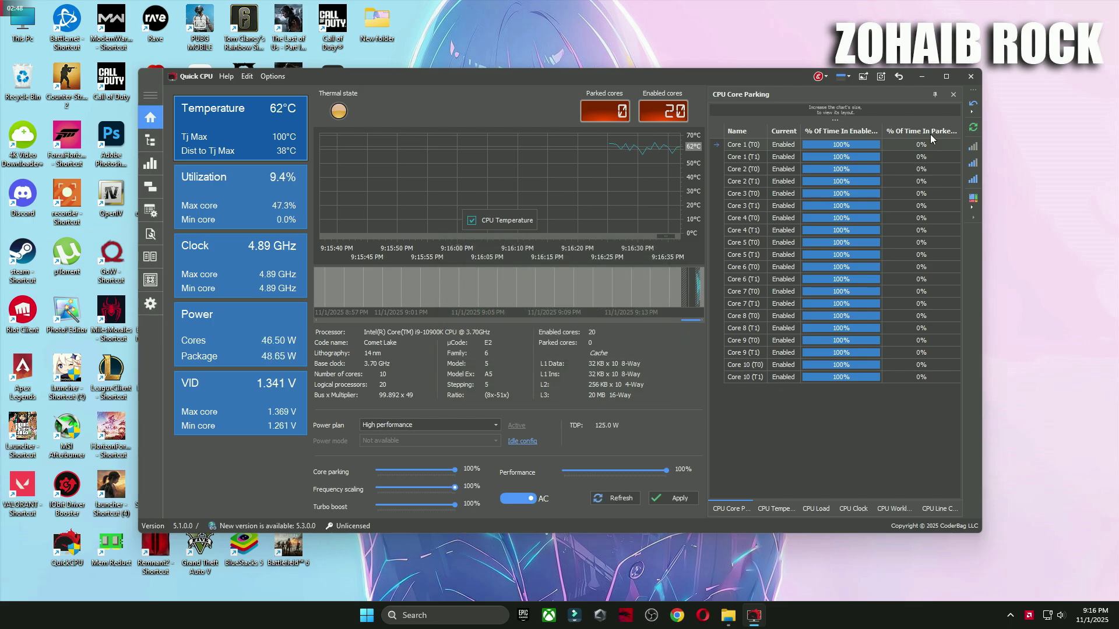
key("alt+F4")
Find the Windows power plan settings by searching "power", look over the preferred and additional plans, and close Power Options
left_click(470, 609)
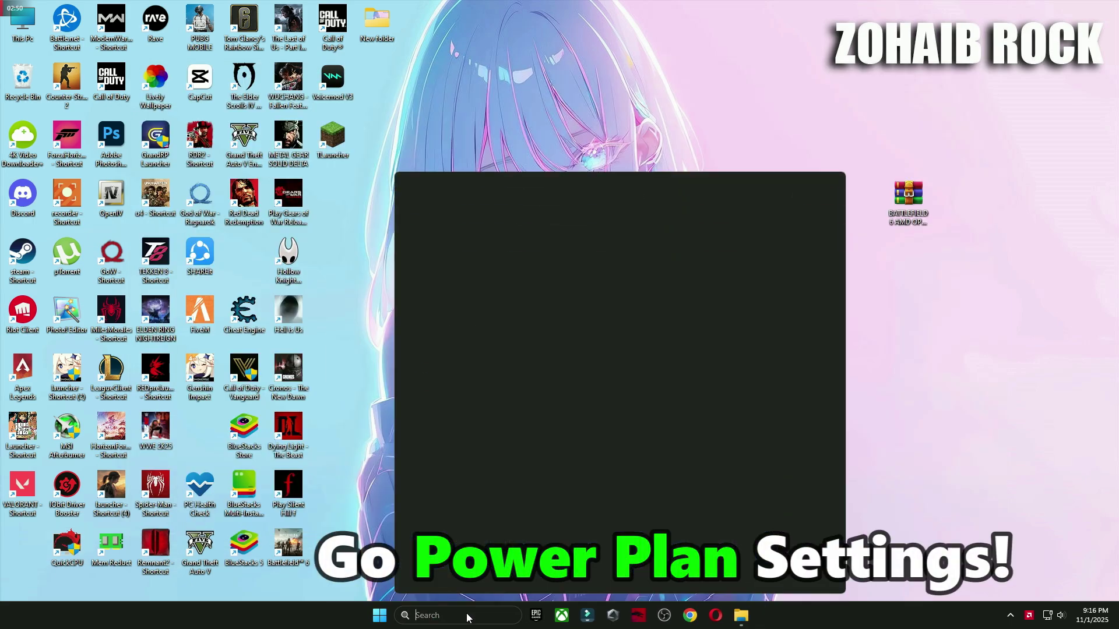
type("power")
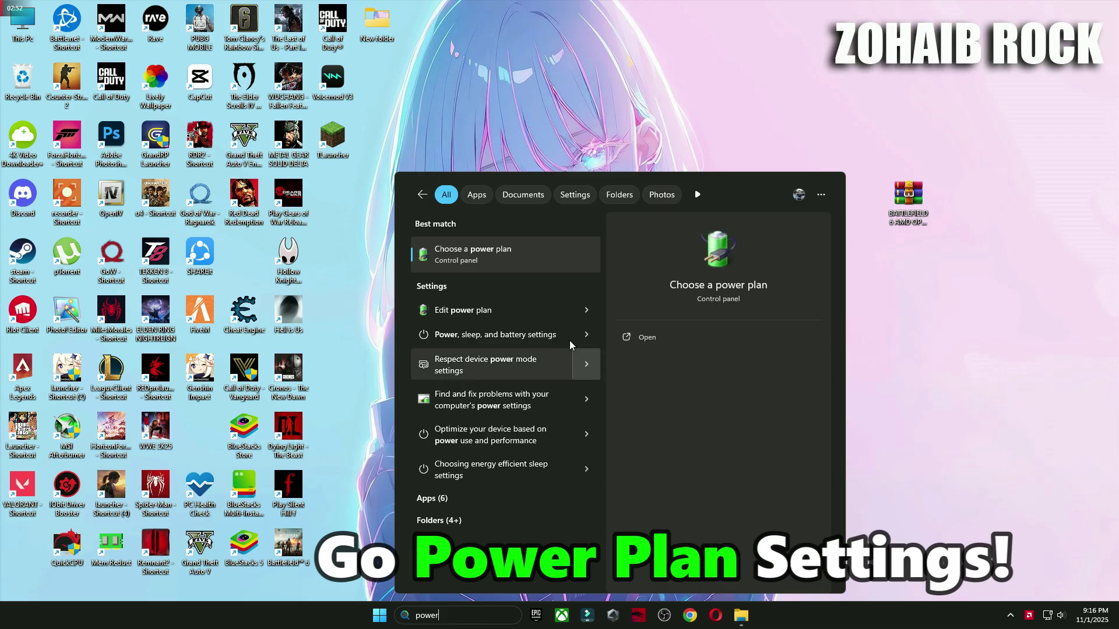
left_click(478, 250)
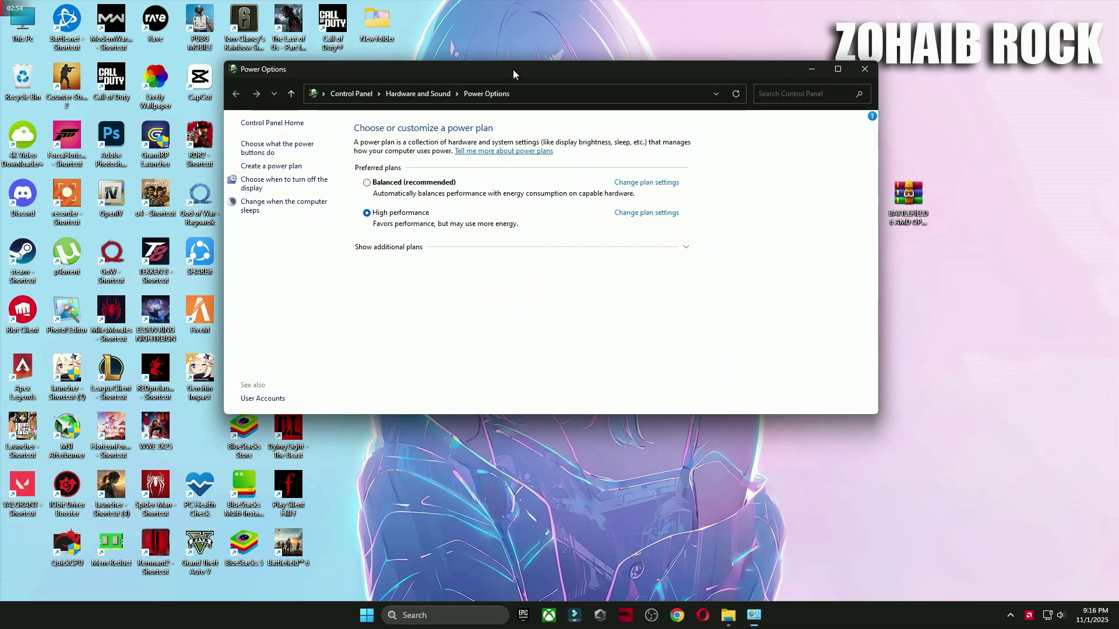
left_click_drag(514, 73, 648, 127)
left_click(542, 293)
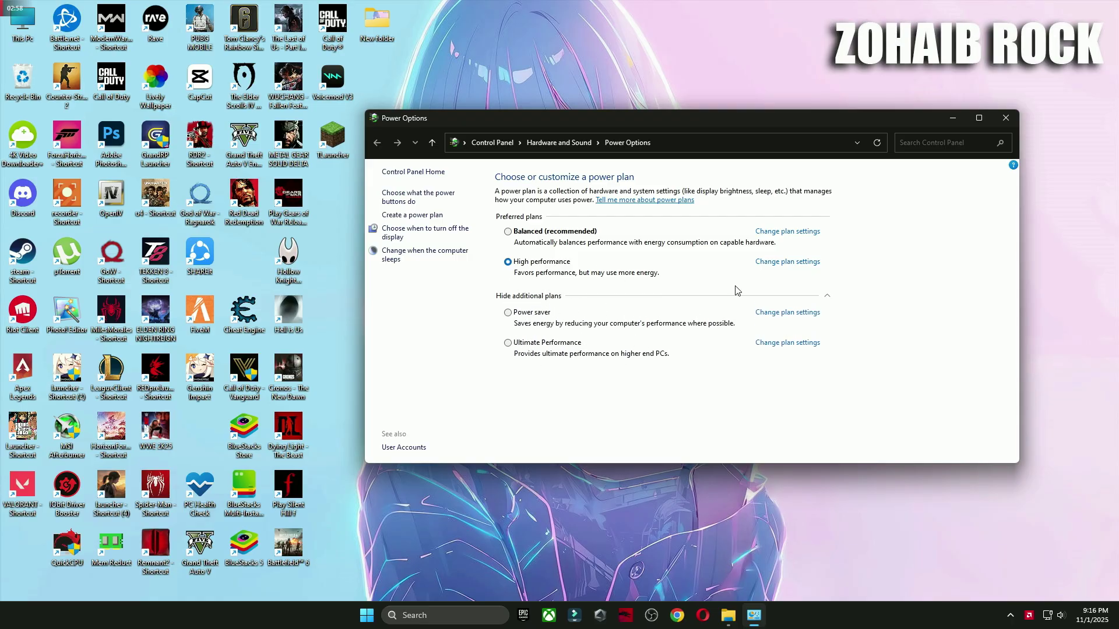
left_click(832, 300)
left_click(1006, 118)
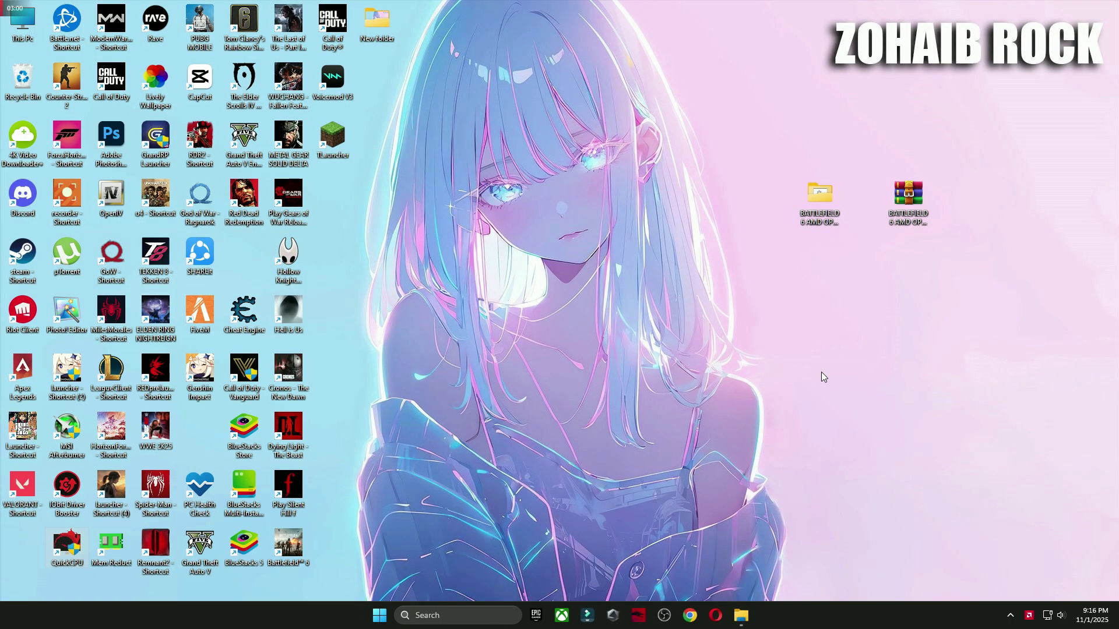
Run Delete Windows Update Cache from the pack's 4 Cleanup folder and dismiss its command window
left_click(747, 618)
key("alt+Up")
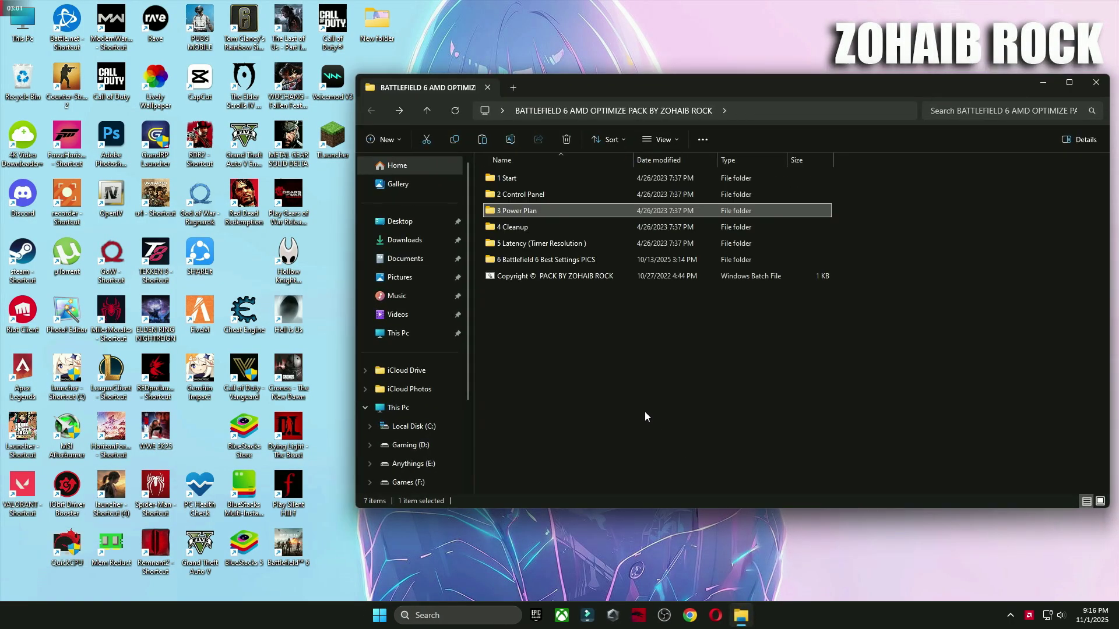
double_click(516, 234)
double_click(516, 178)
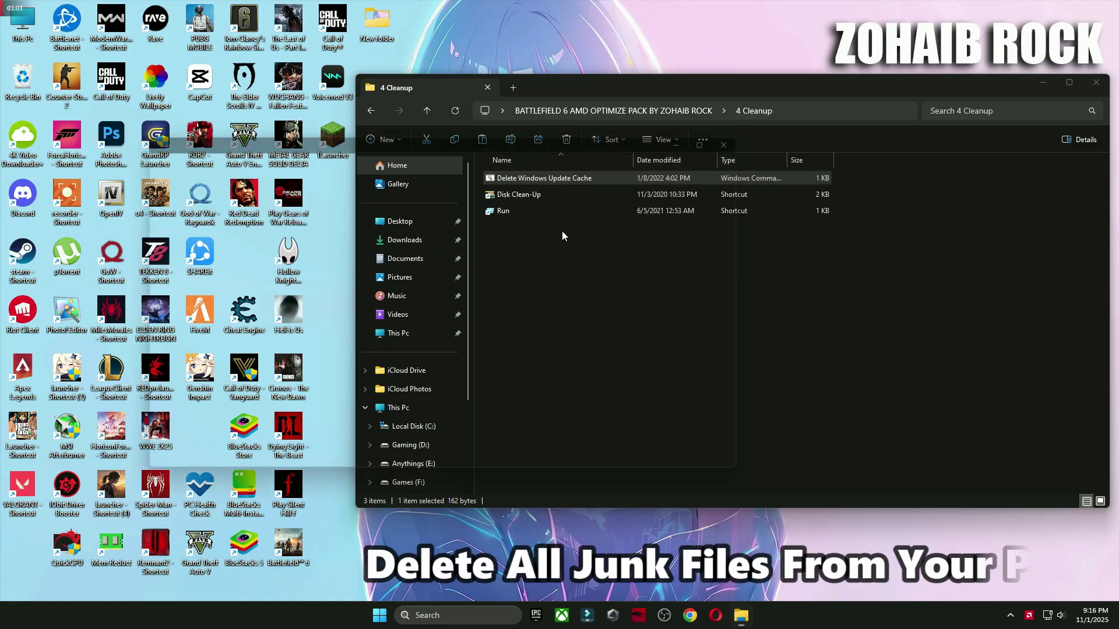
key("space")
Use the Run shortcut in the 4 Cleanup folder to open the %temp% folder
double_click(506, 211)
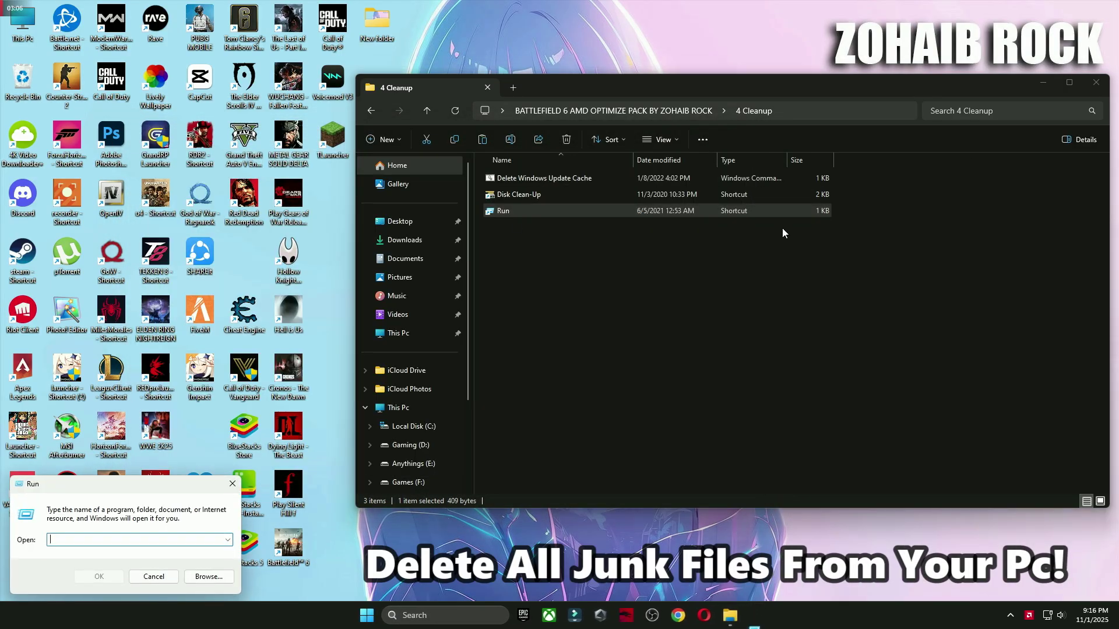
left_click(1042, 83)
left_click_drag(653, 236, 645, 195)
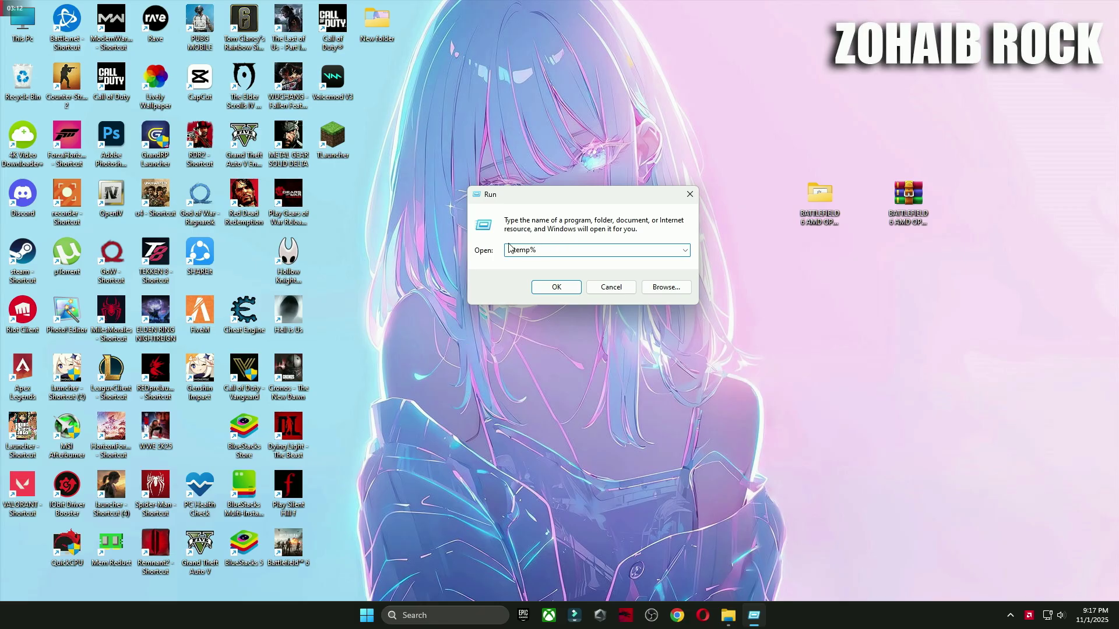
left_click(557, 287)
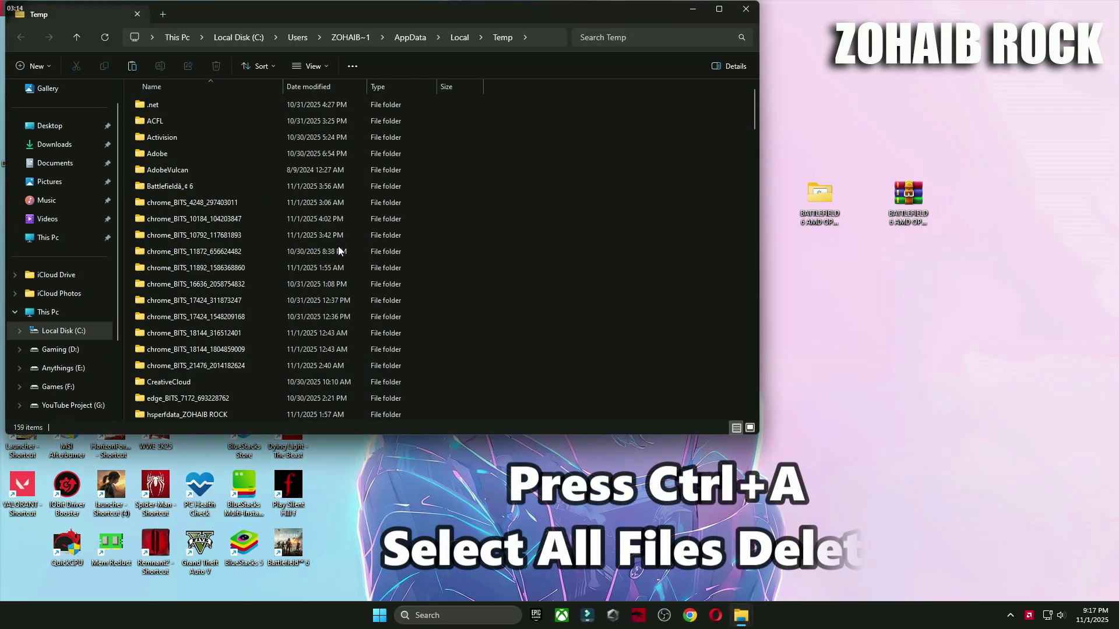
Delete all files and folders in the Temp folder and minimize its window
key("ctrl+a")
left_click(216, 66)
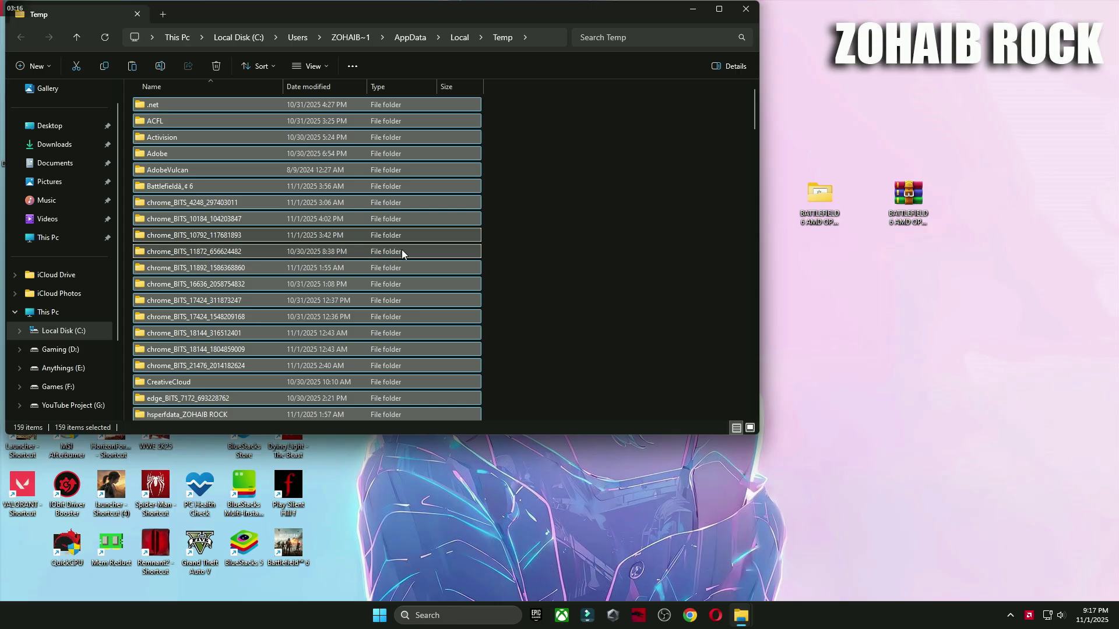
left_click(242, 275)
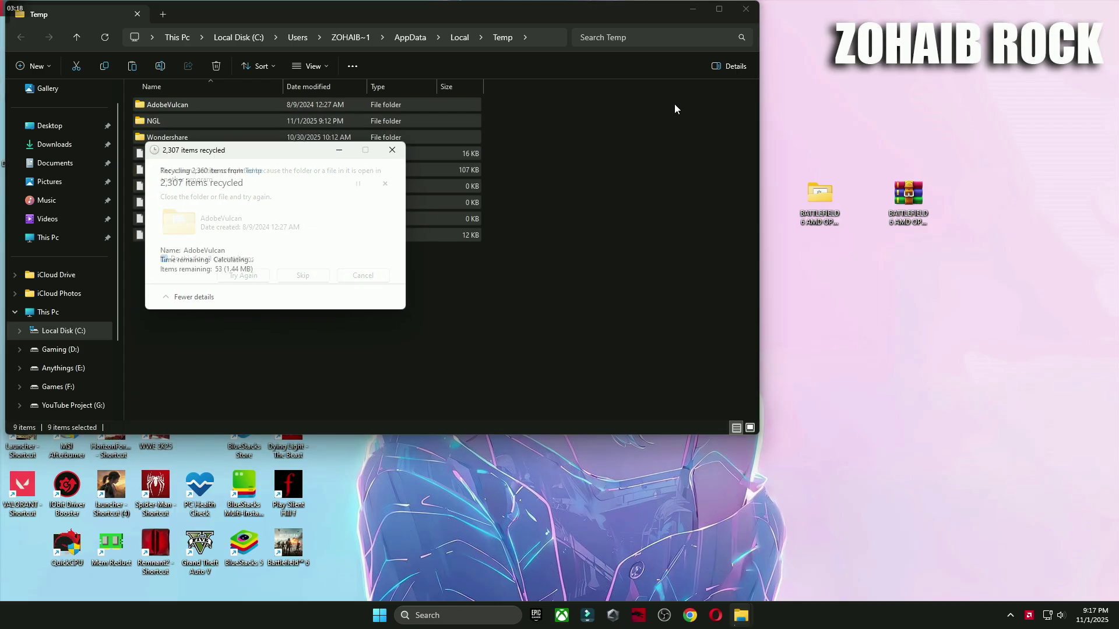
left_click(692, 9)
Use the Run shortcut in the 4 Cleanup folder to open the prefetch folder, granting permanent access to it
left_click(744, 612)
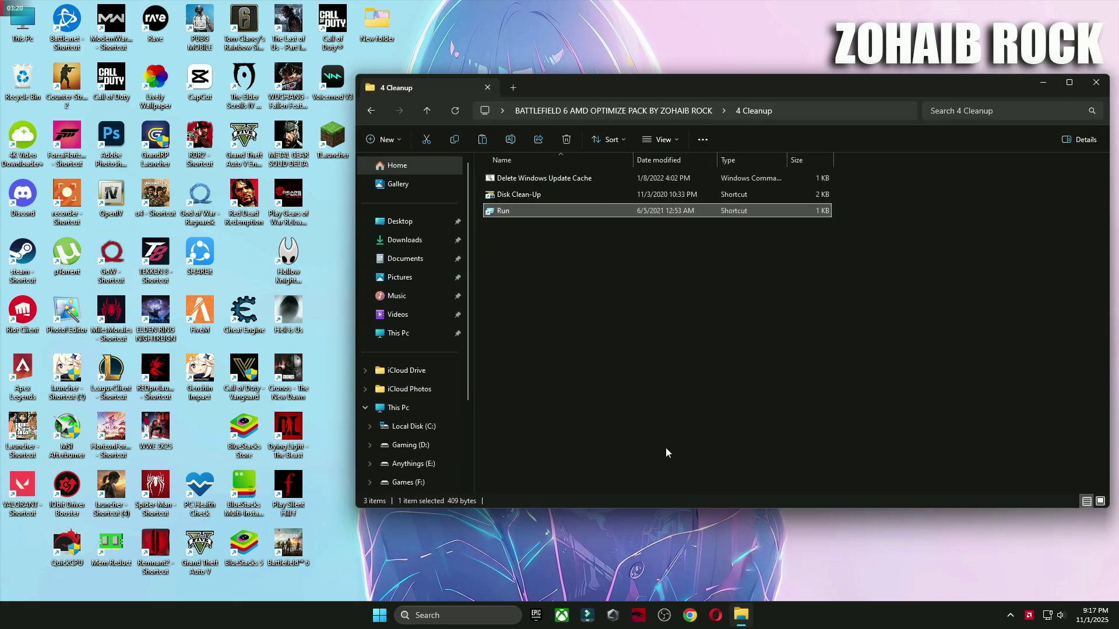
double_click(518, 213)
left_click(729, 615)
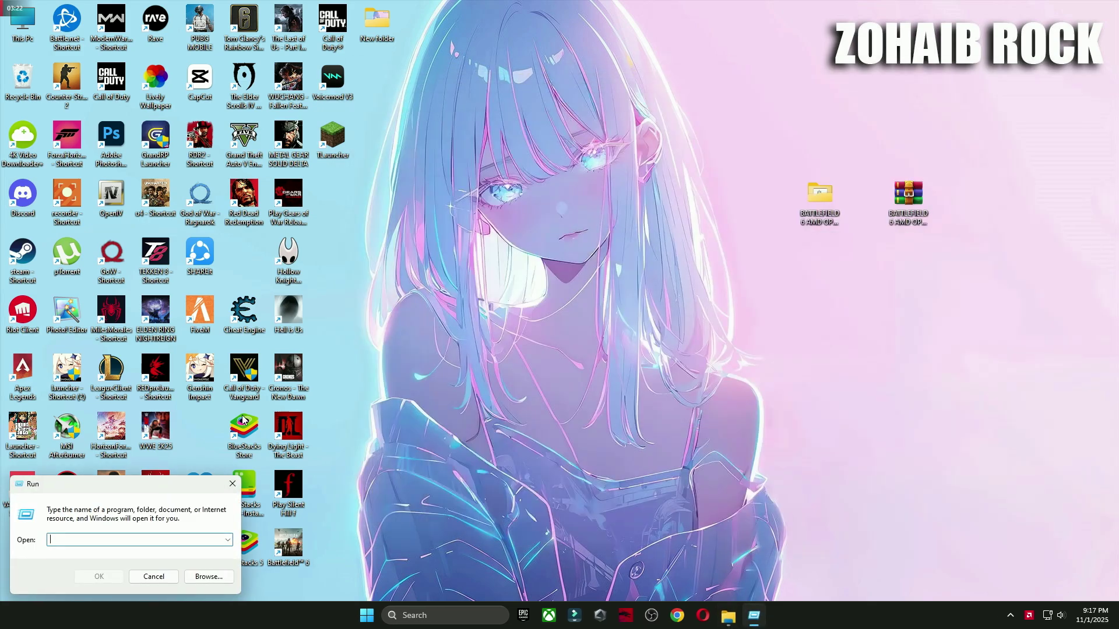
left_click_drag(163, 478, 624, 212)
type("pre")
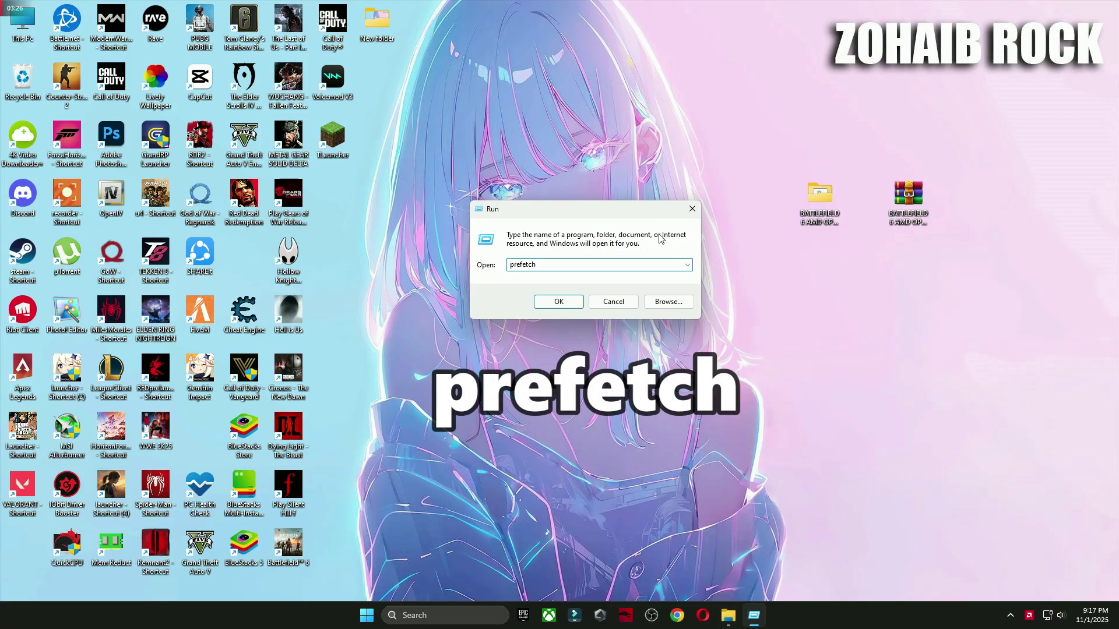
type("fetch")
left_click(558, 302)
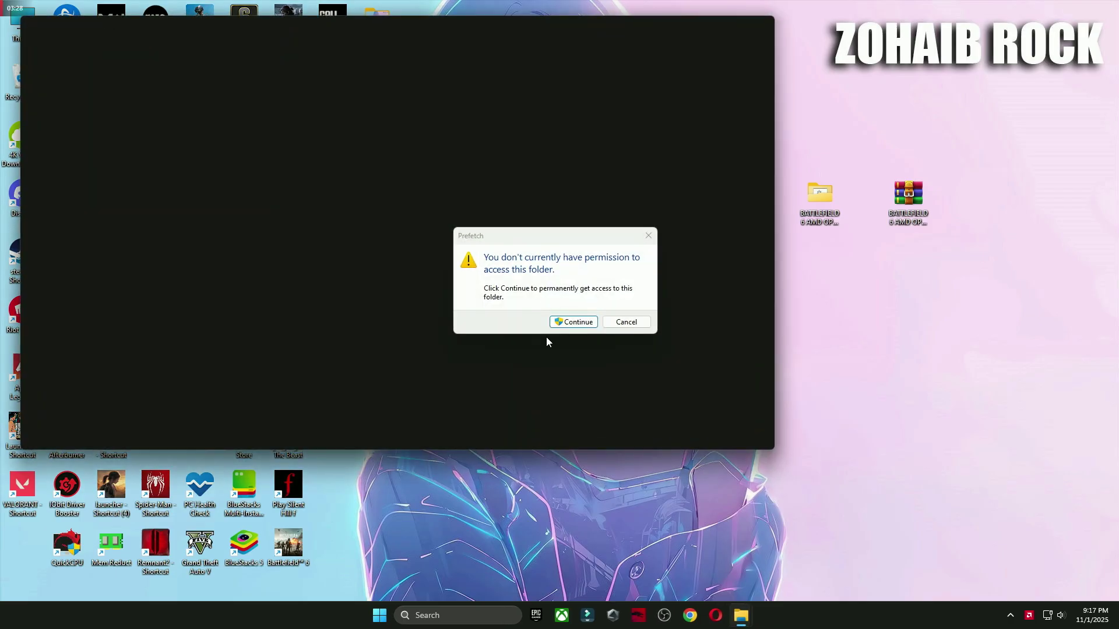
left_click(572, 319)
Delete all files in the Prefetch folder and close its window
key("ctrl+a")
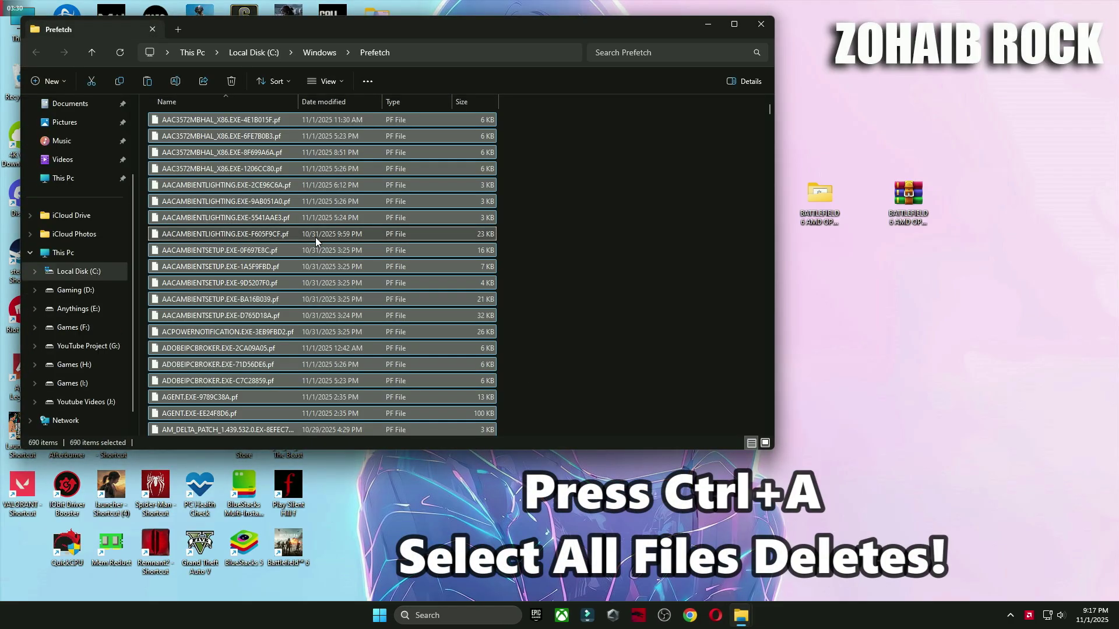
key("Delete")
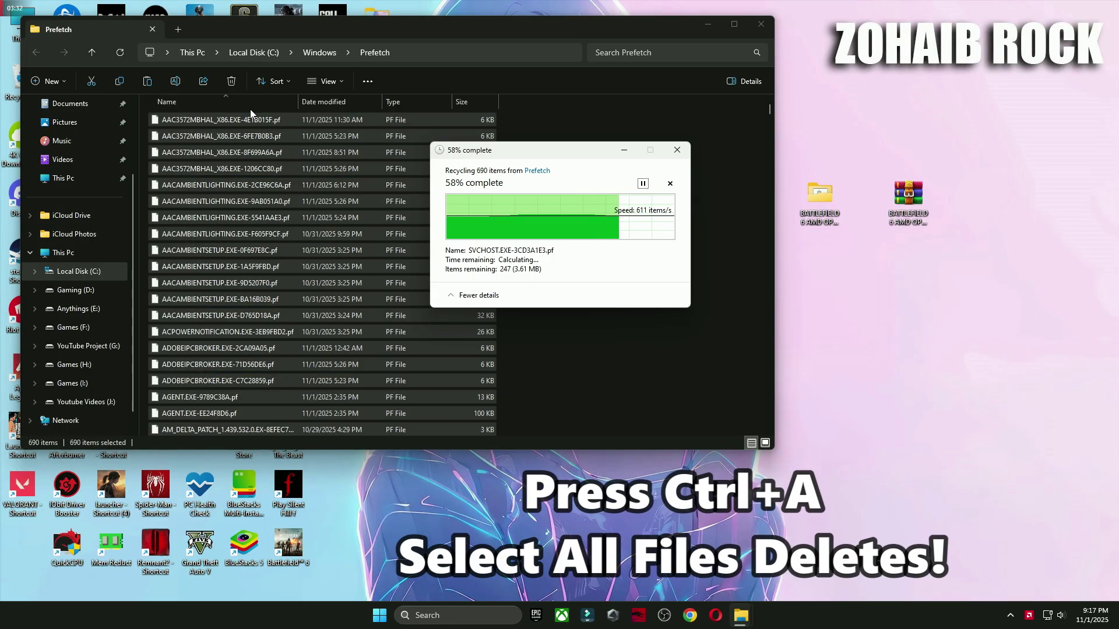
left_click(587, 276)
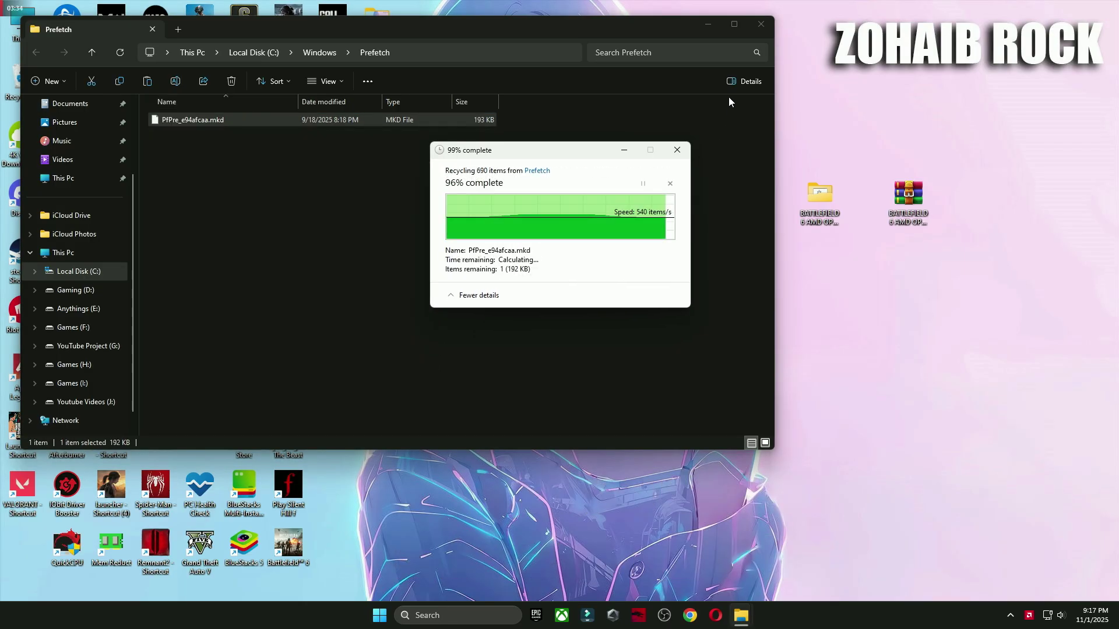
left_click(761, 23)
Run Disk Clean-Up from the 4 Cleanup folder on drive C: and delete all the listed file types
left_click(741, 616)
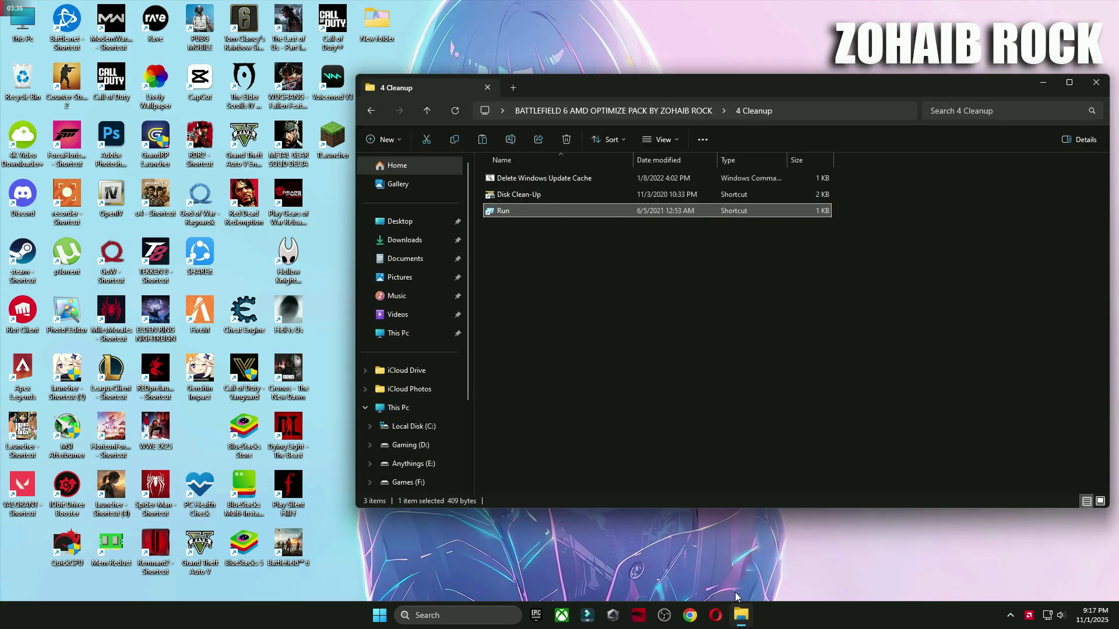
double_click(533, 198)
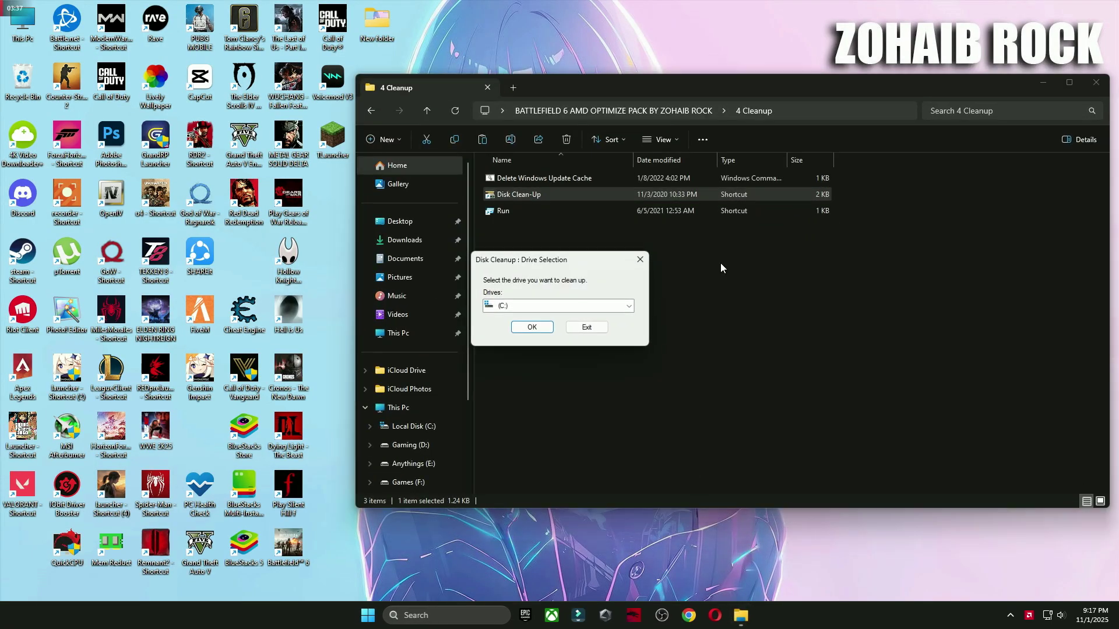
left_click(527, 325)
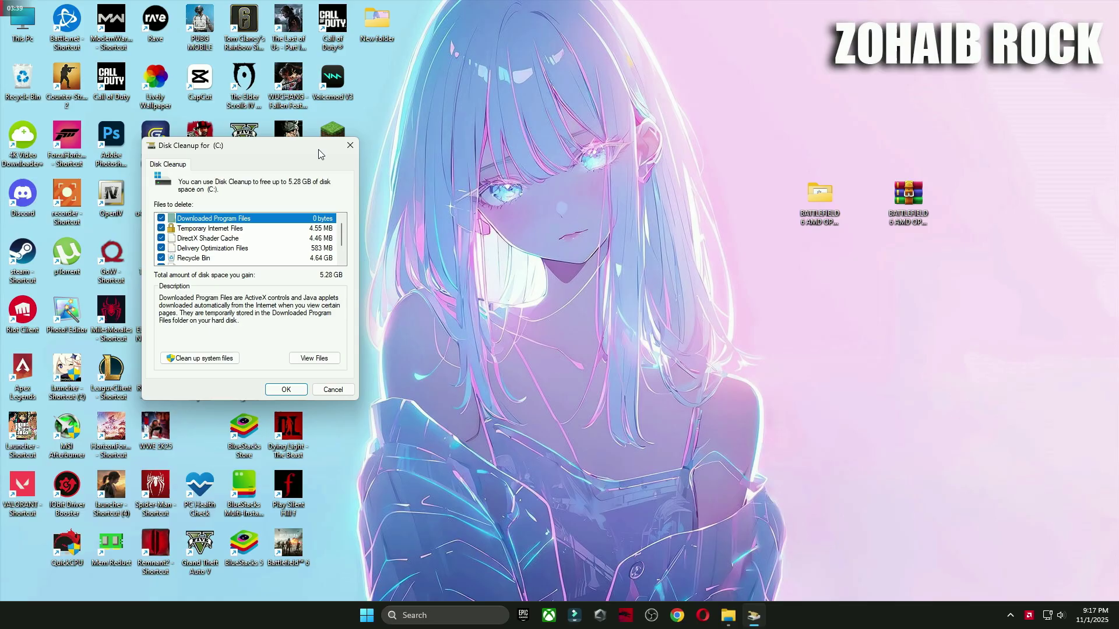
left_click_drag(311, 149, 648, 135)
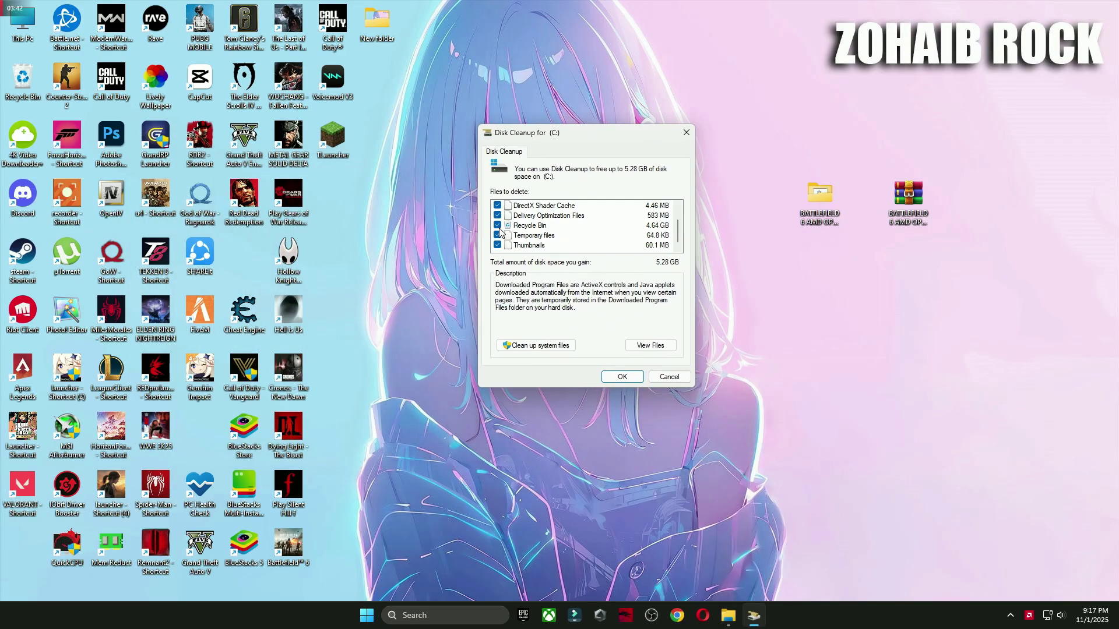
left_click(621, 377)
left_click(571, 316)
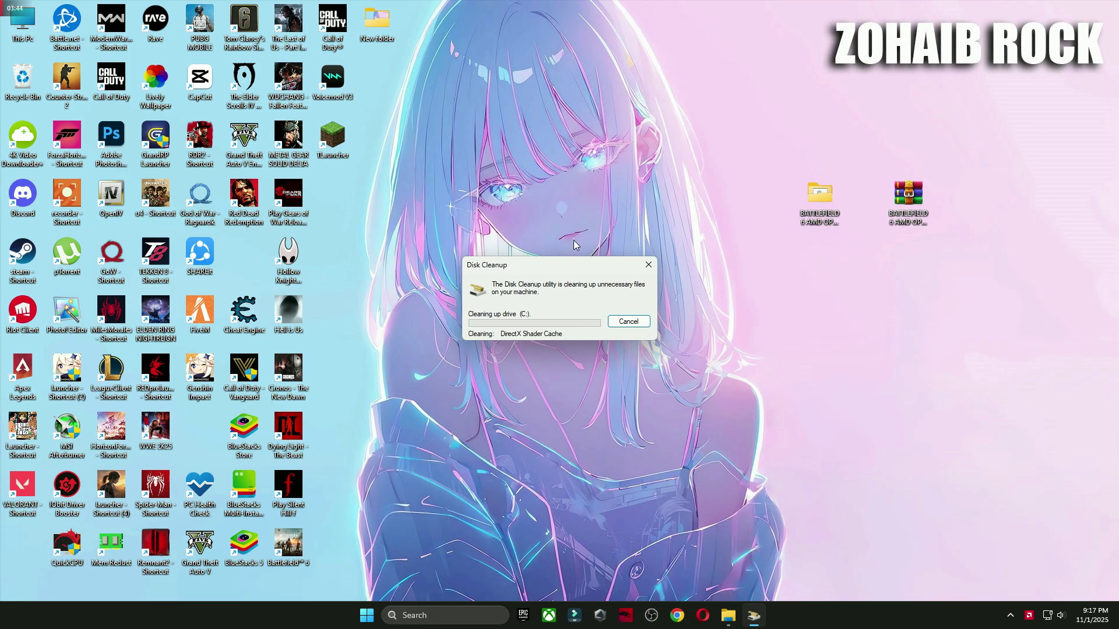
left_click_drag(574, 264, 592, 232)
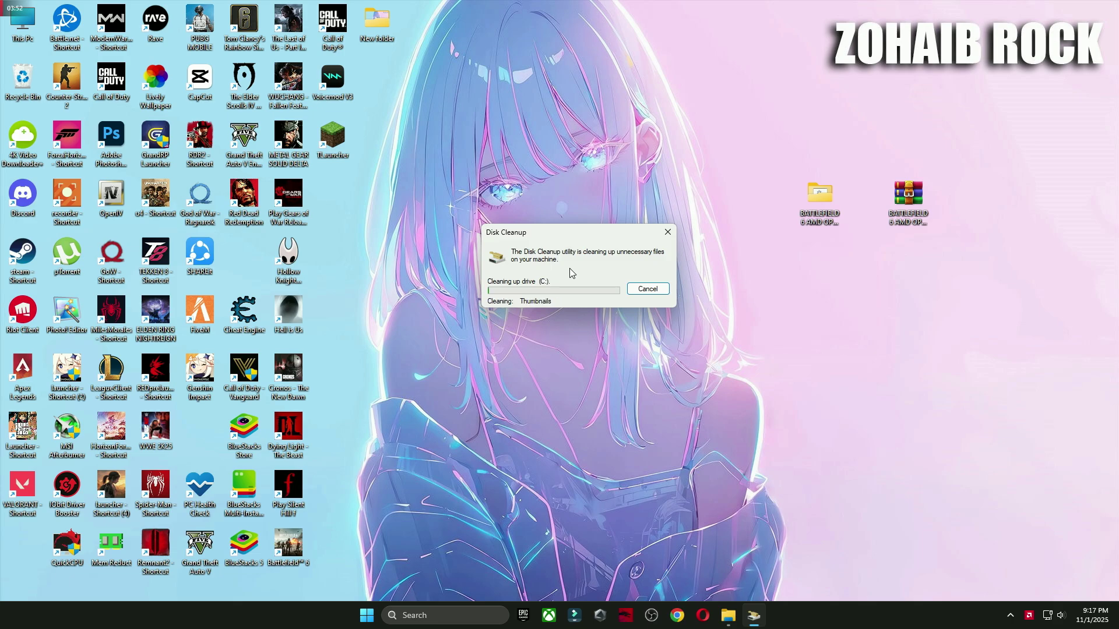
Launch Timer Resolution from the pack's 5 Latency (Timer Resolution) folder, set it to Maximum, and minimize it
left_click(740, 616)
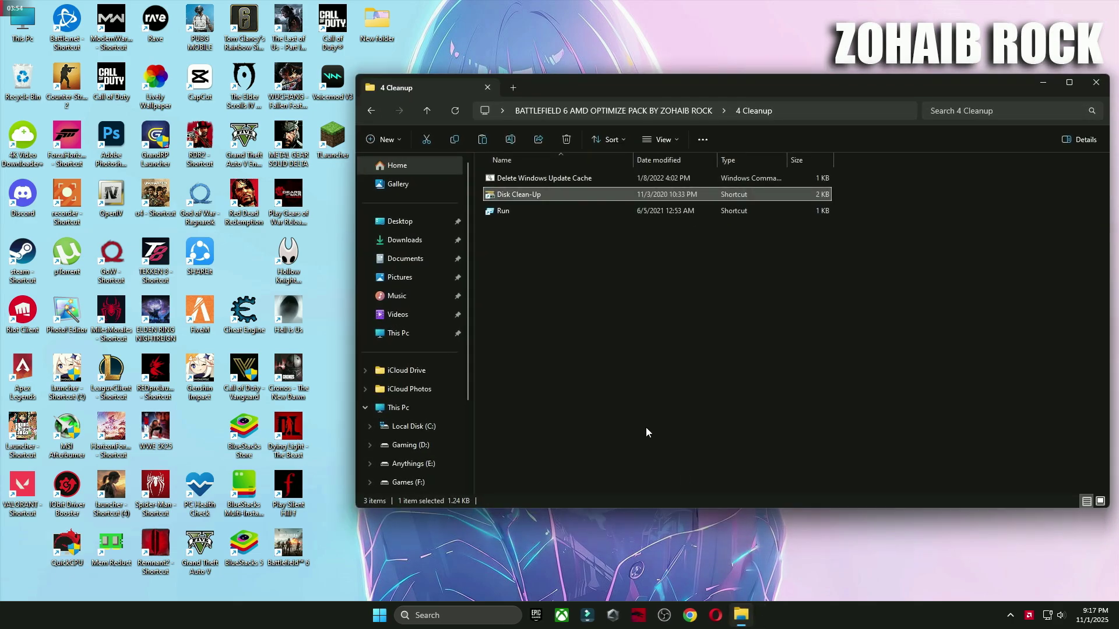
left_click(637, 393)
key("alt+Up")
left_click(536, 247)
double_click(536, 246)
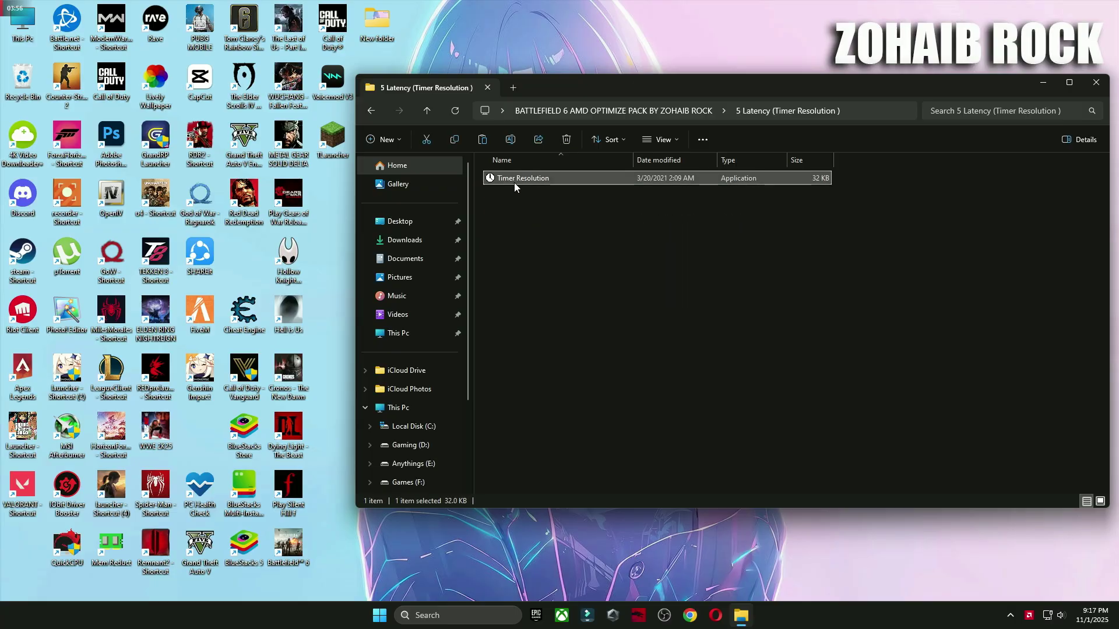
double_click(514, 182)
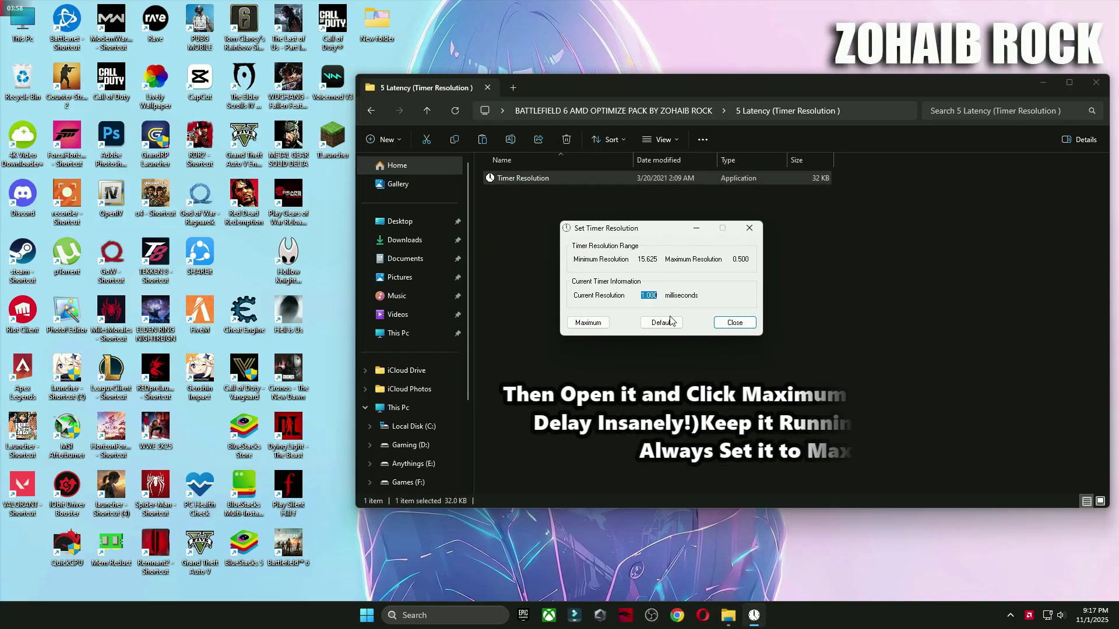
left_click(664, 322)
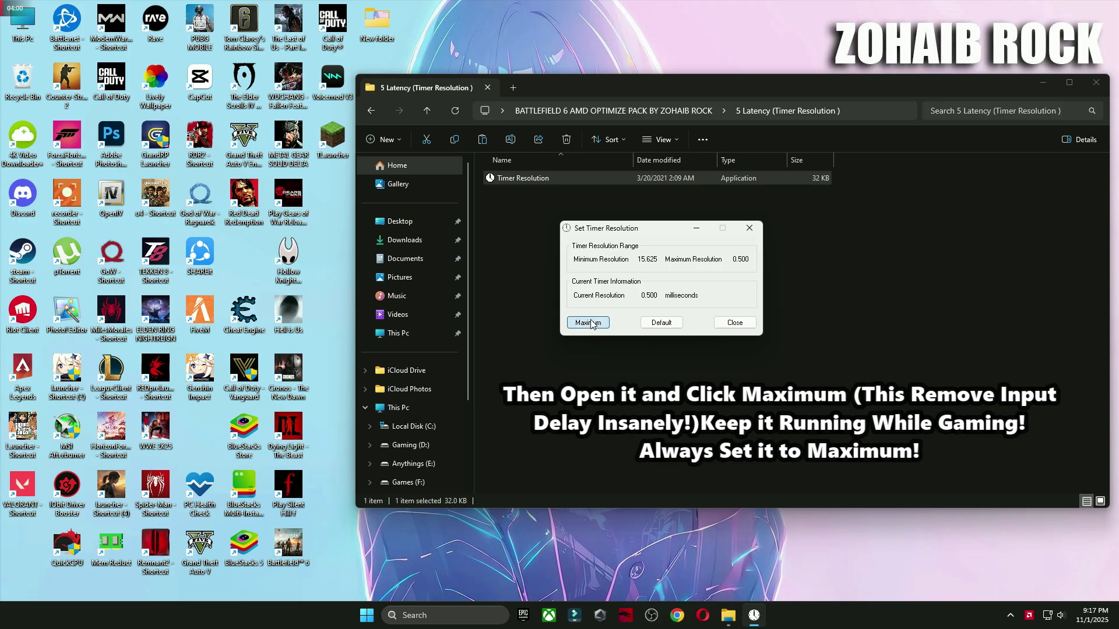
left_click(696, 231)
Look through the Battlefield 6 Graphics Settings 1 to 8 images in the 6 Battlefield 6 Best Settings PICS folder, and close the viewer and folder
key("alt+Left")
double_click(540, 261)
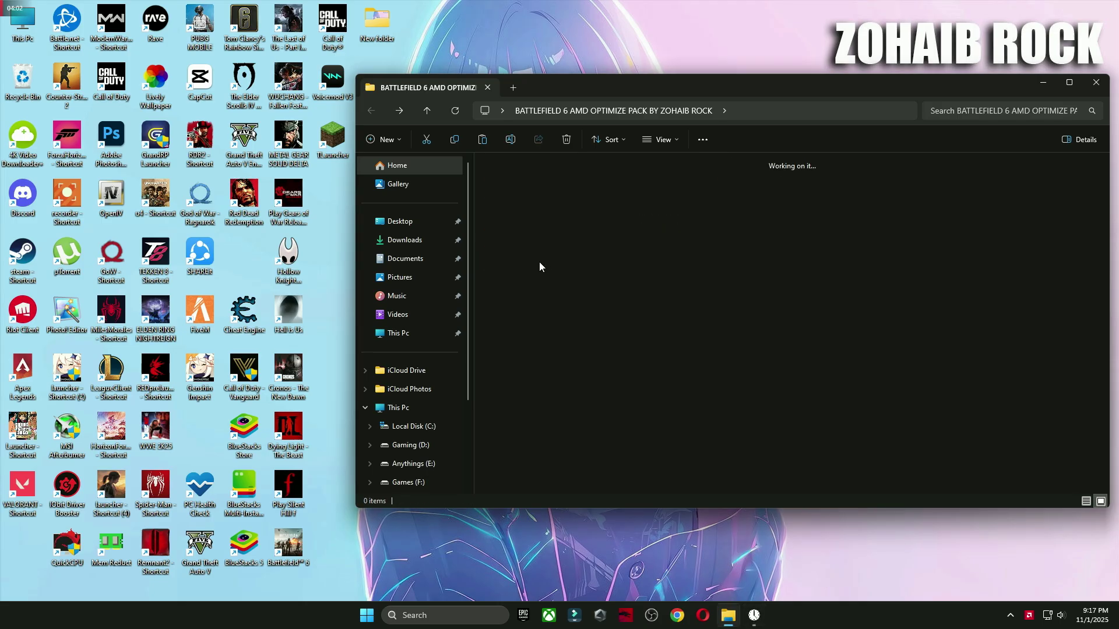
double_click(513, 201)
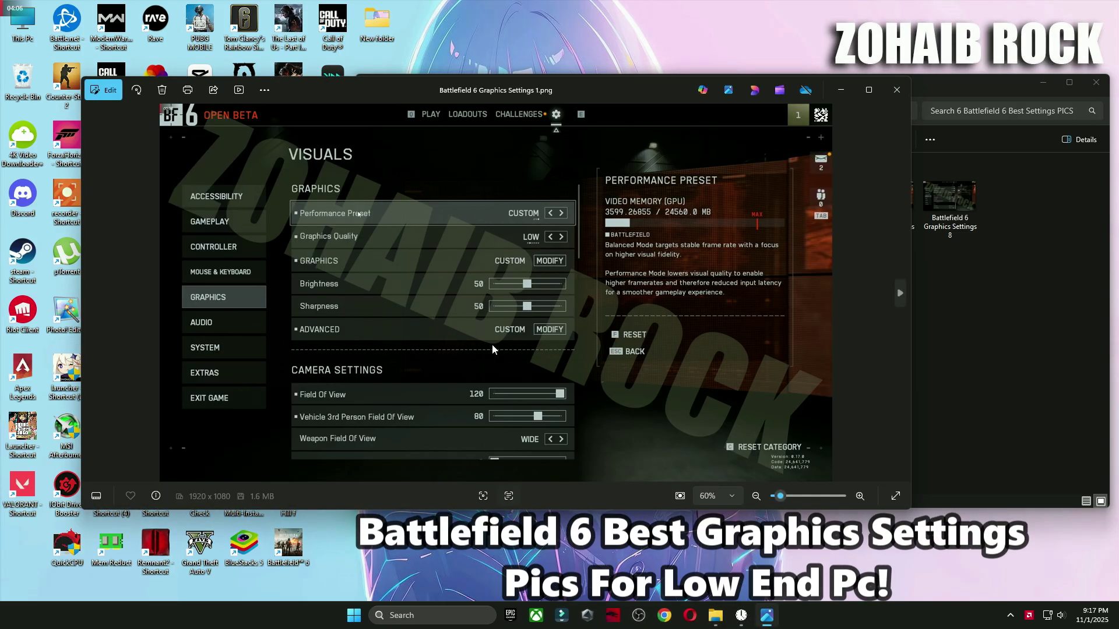
key("Right")
key("Right")
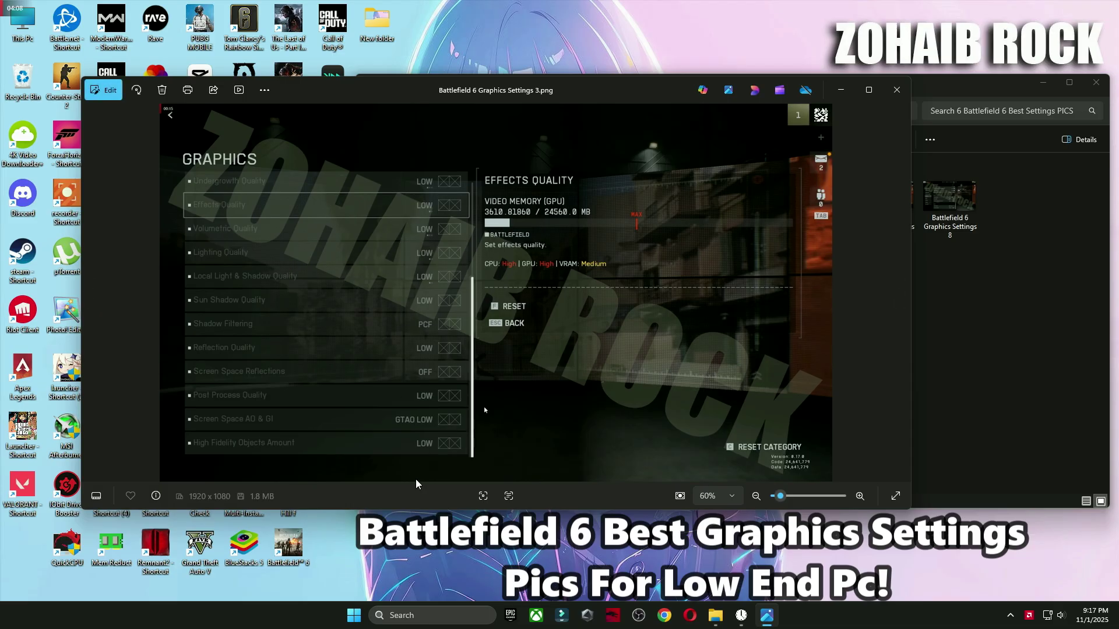
key("Right")
key("Right")
key("Right")
key("Right")
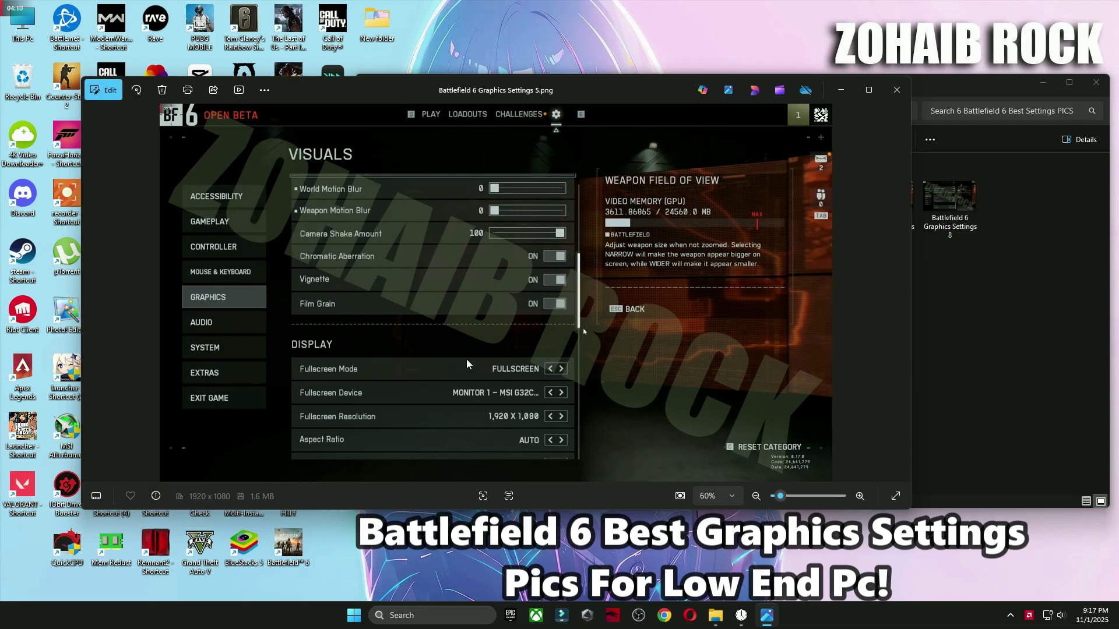
key("Right")
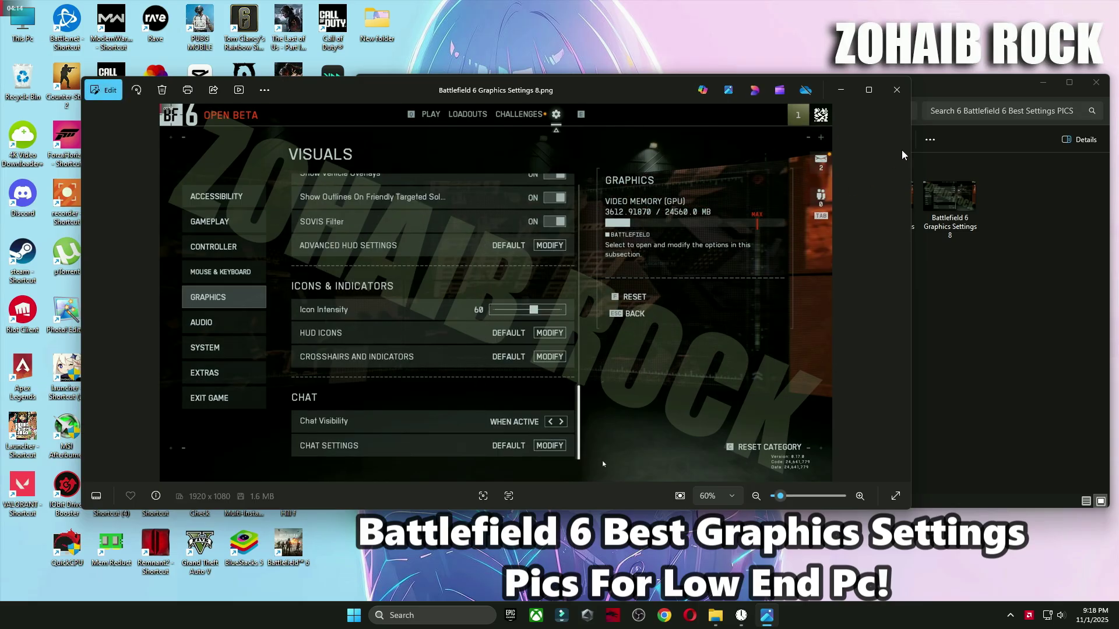
left_click(896, 89)
left_click(1095, 82)
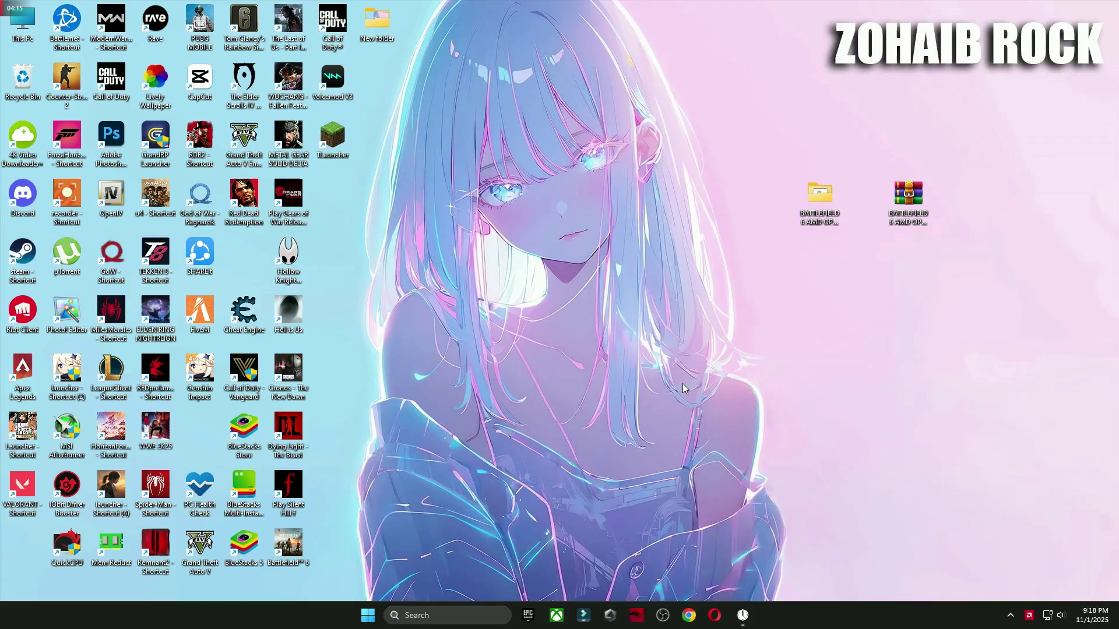
Switch to AMD Software: Adrenalin Edition and show the global graphics settings for gaming
right_click(485, 166)
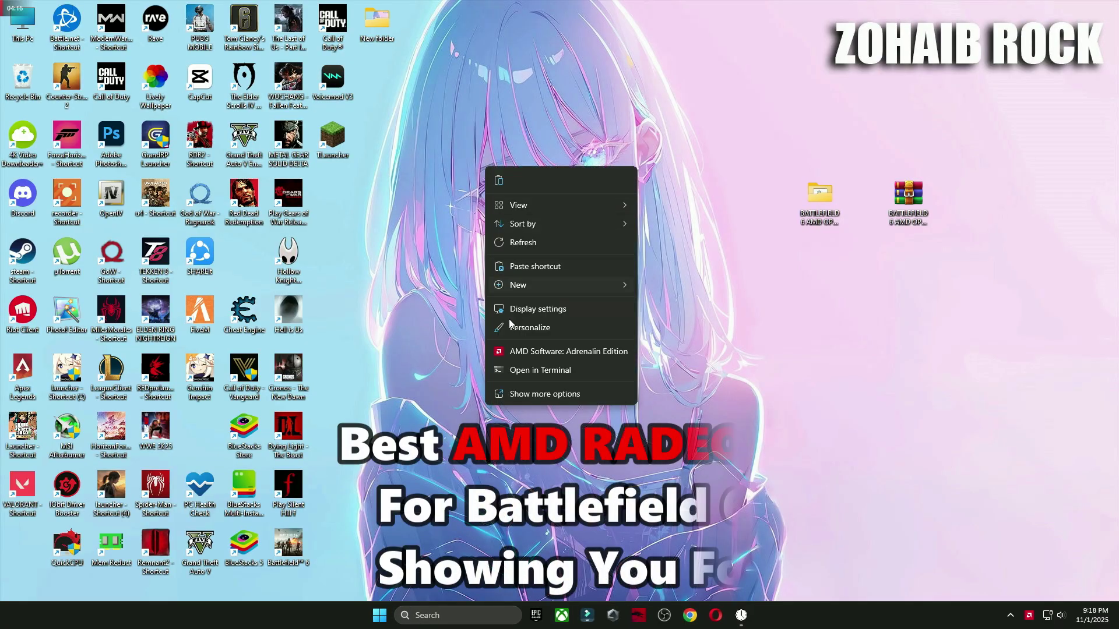
left_click(564, 351)
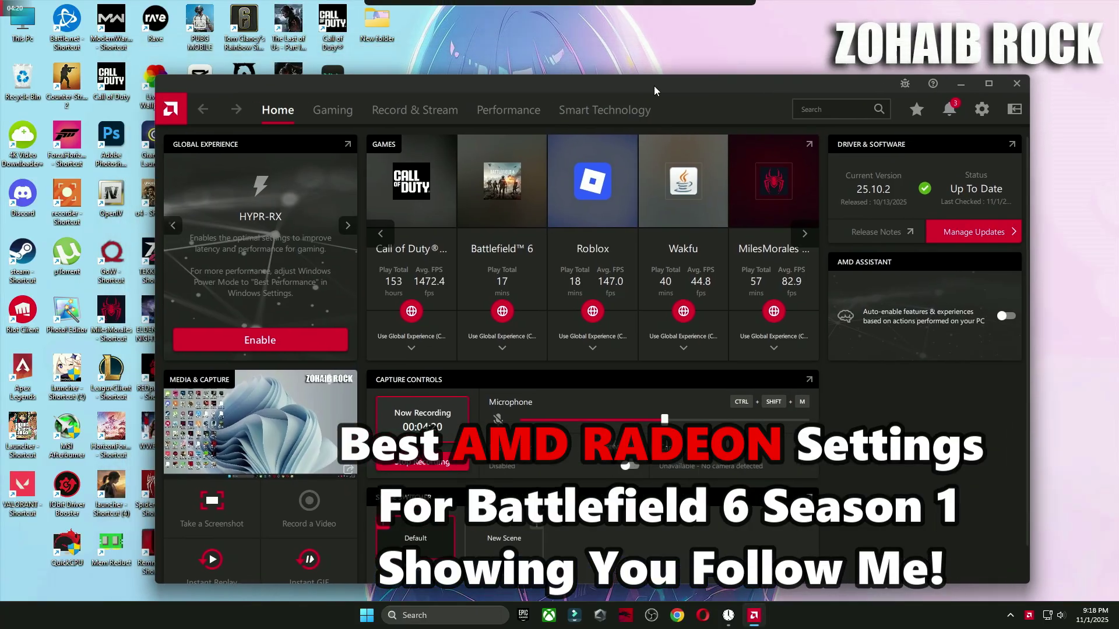
left_click_drag(654, 85, 724, 82)
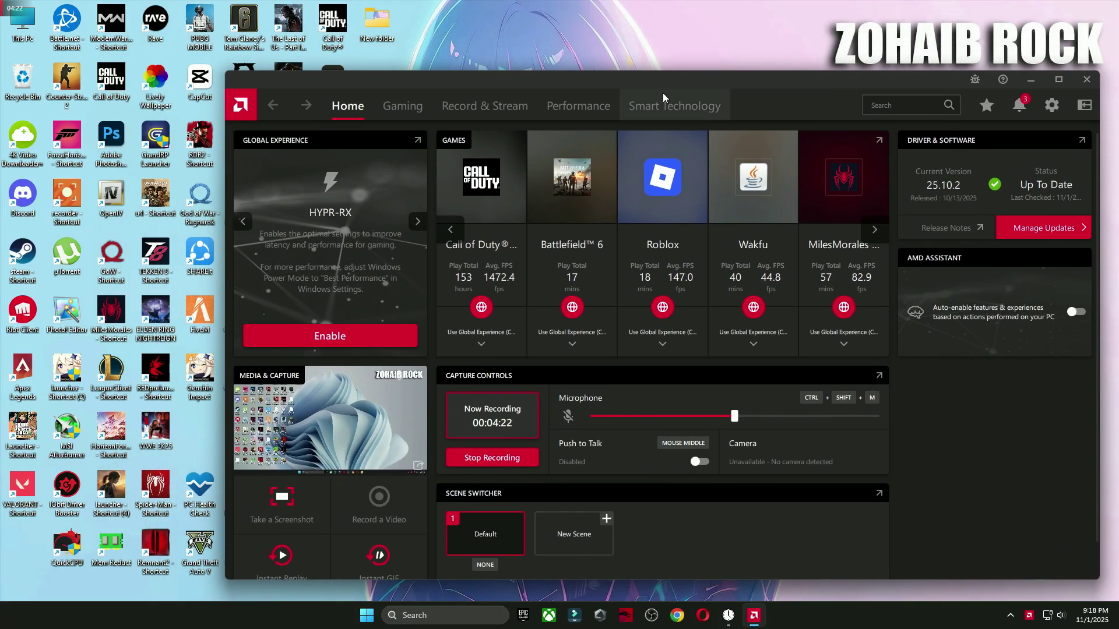
left_click(393, 112)
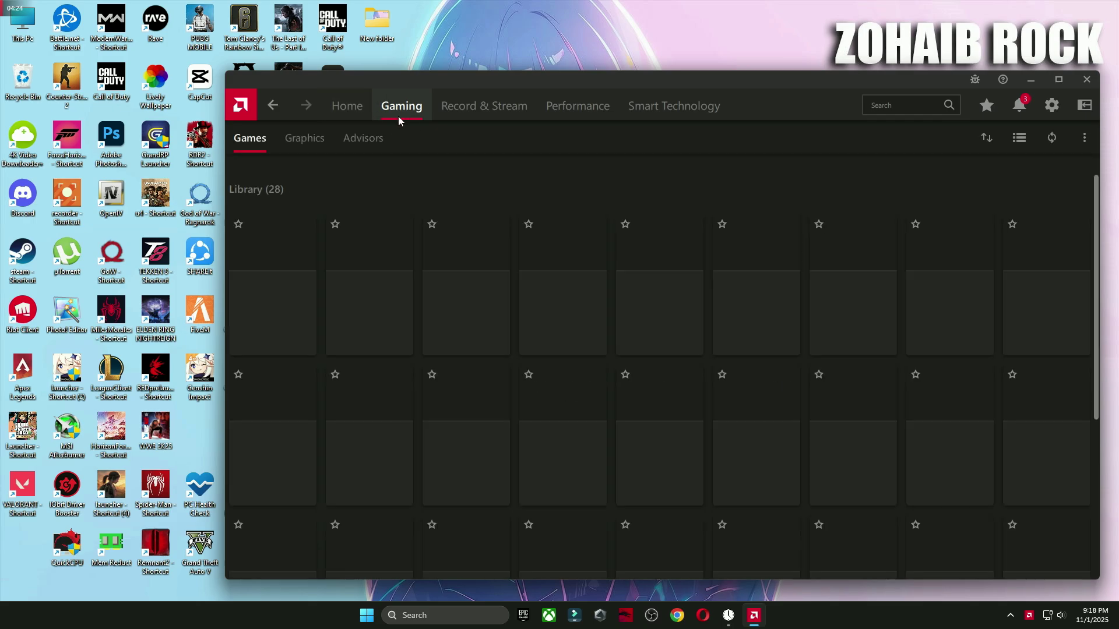
left_click(305, 135)
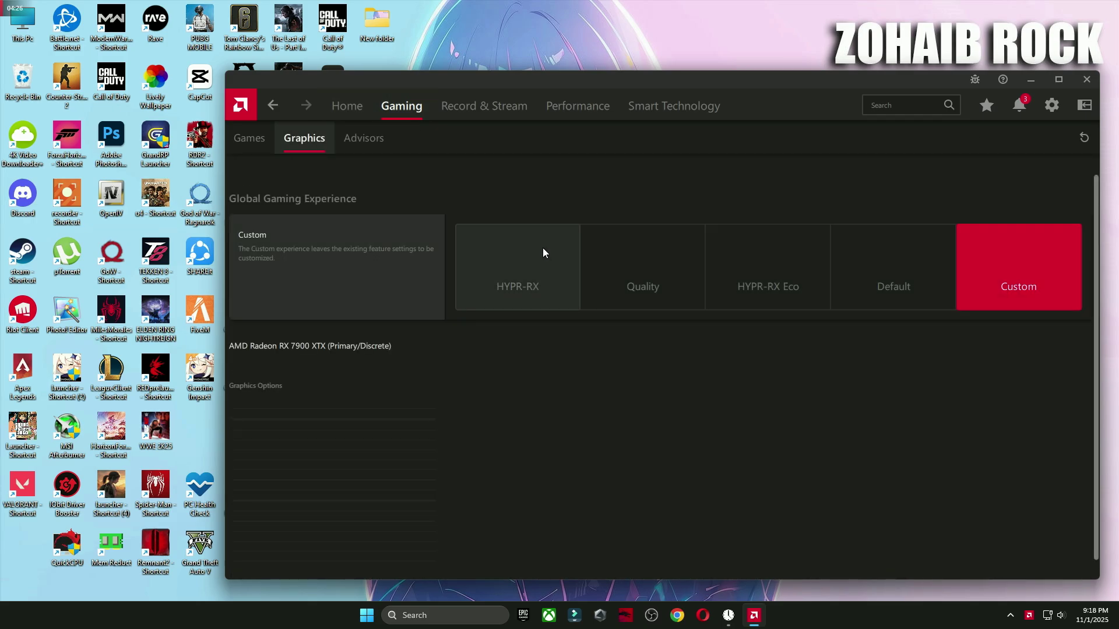
Examine all the global graphics options, from Radeon Super Resolution down to Reset Shader Cache
scroll(536, 349, "down", 1)
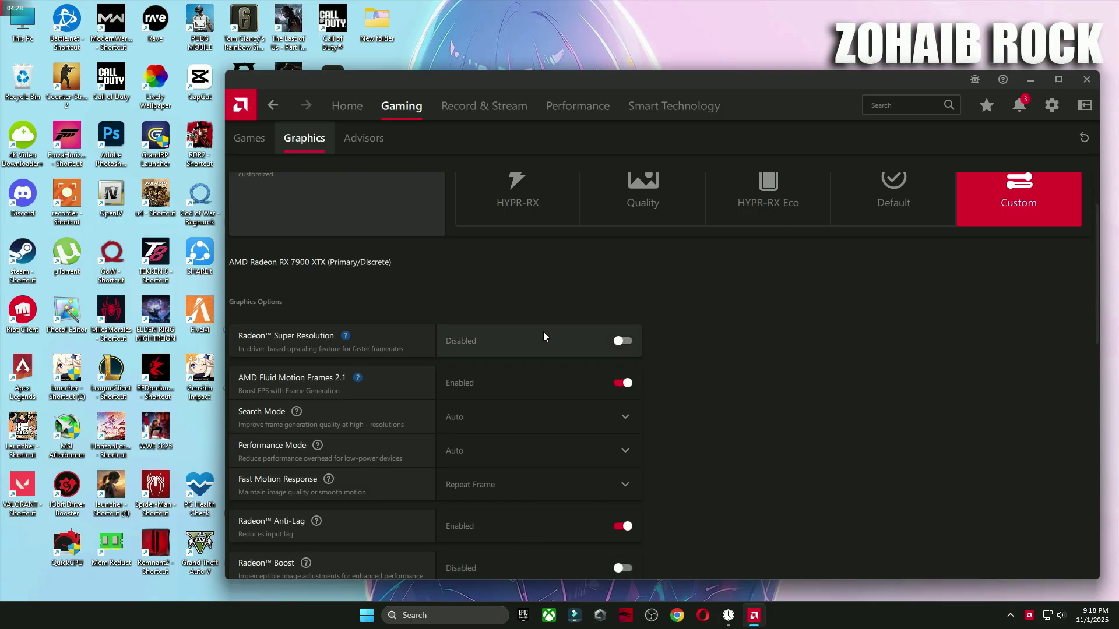
scroll(517, 506, "down", 1)
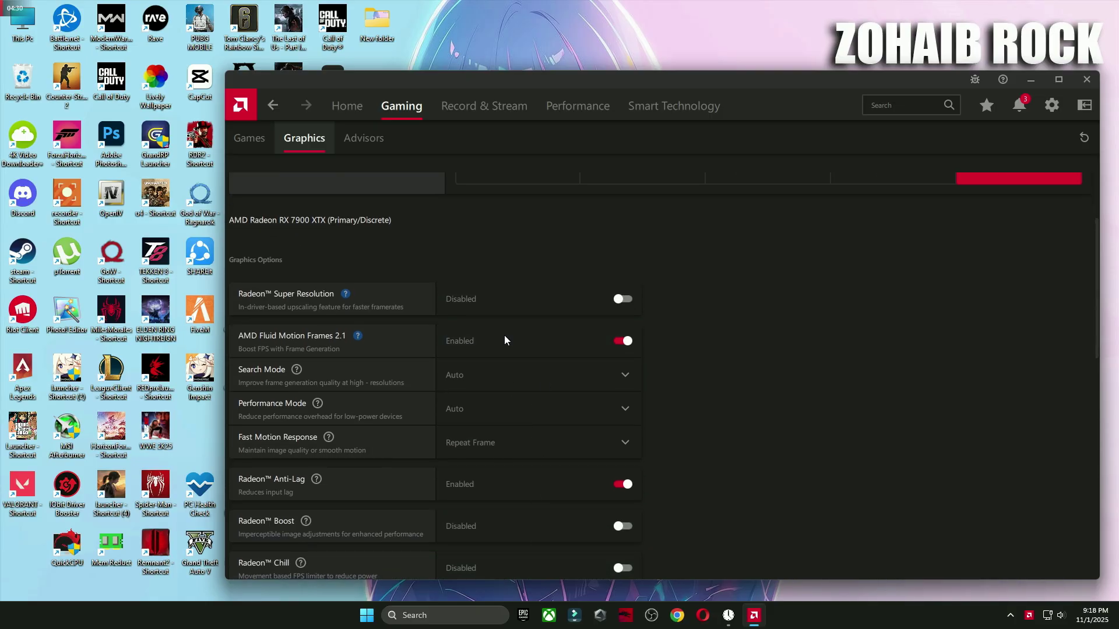
scroll(495, 512, "down", 1)
scroll(496, 542, "down", 1)
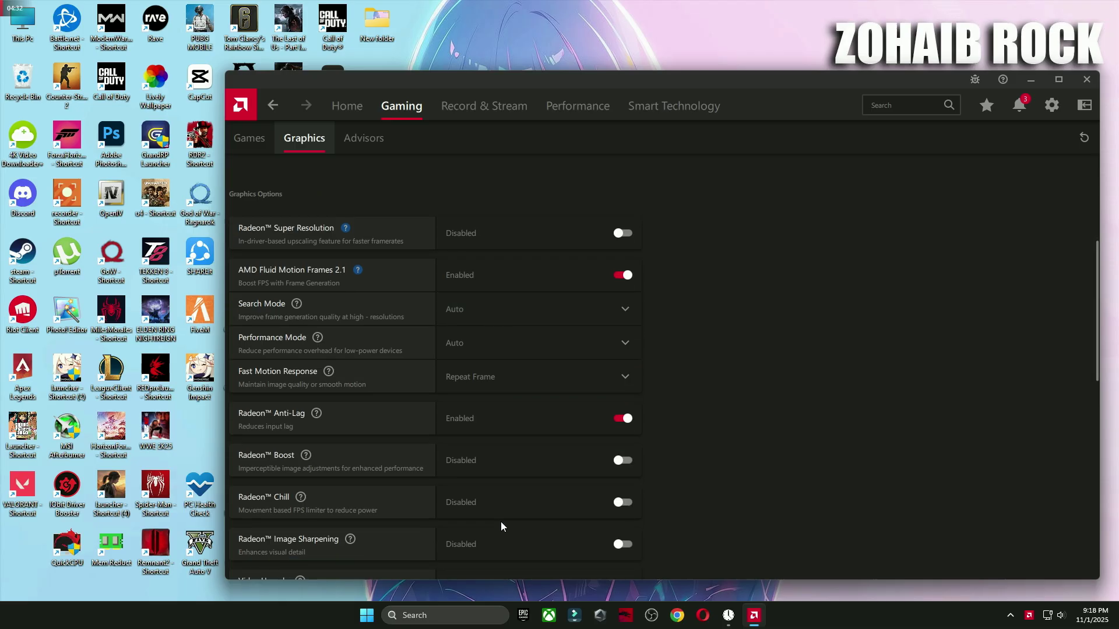
scroll(536, 331, "down", 1)
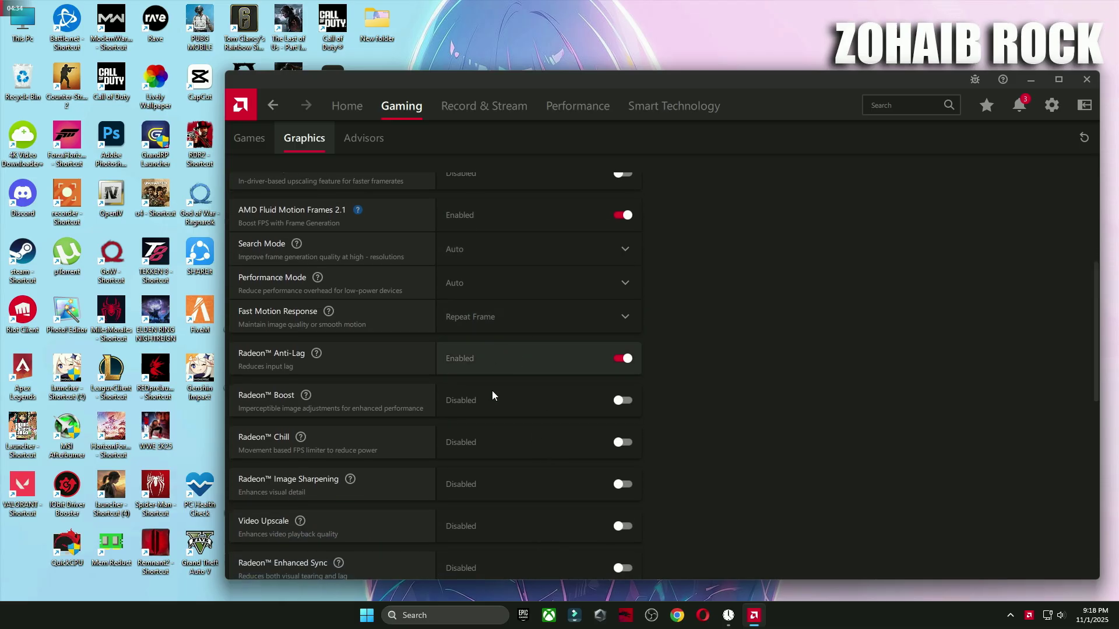
scroll(490, 526, "down", 7)
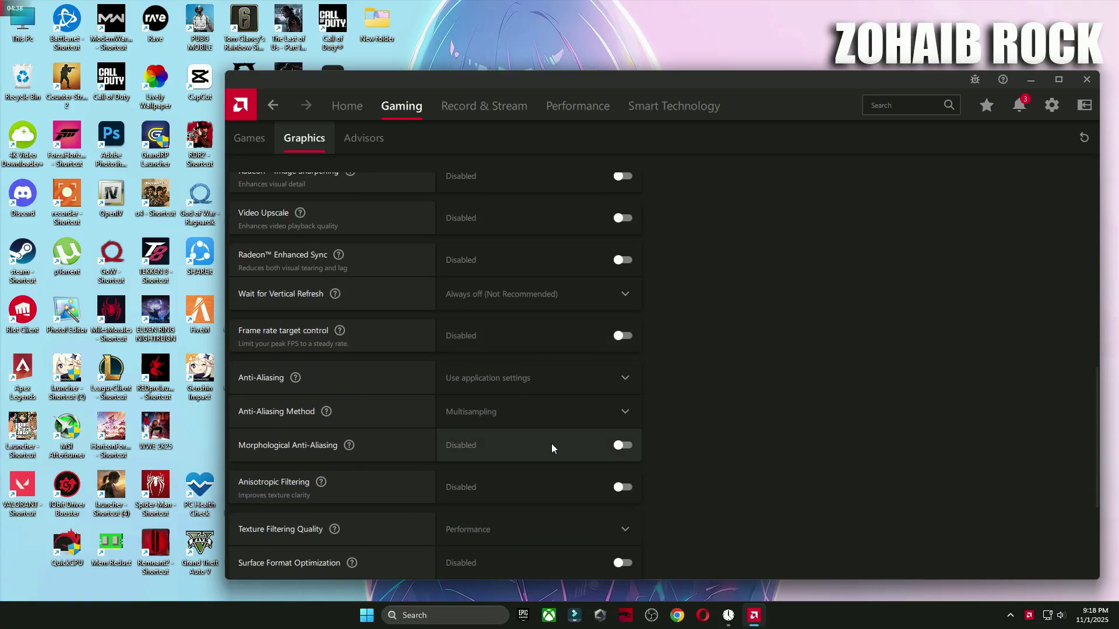
scroll(551, 443, "down", 5)
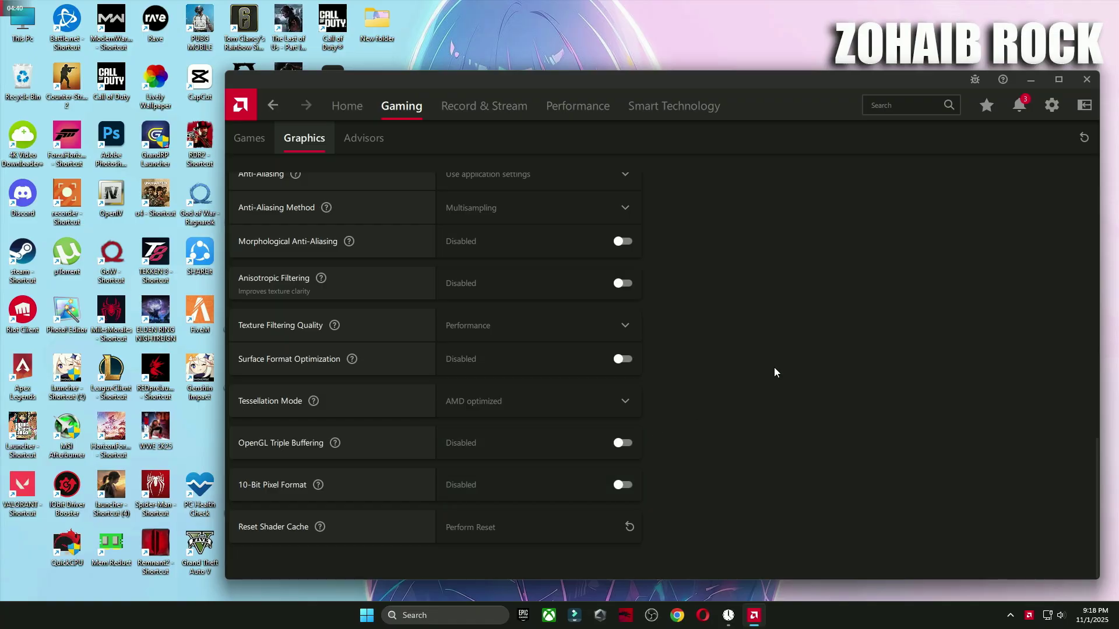
Try Custom Color with a Color Temperature of 7000 in the global display settings, switch Custom Color off, and close AMD Software
left_click(1051, 106)
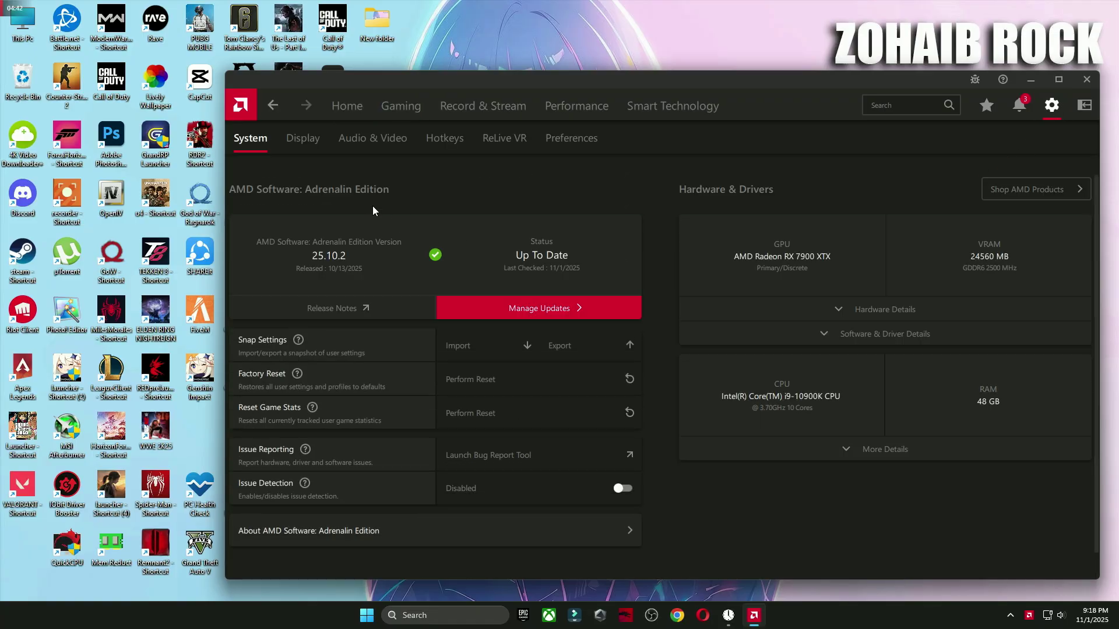
left_click(302, 140)
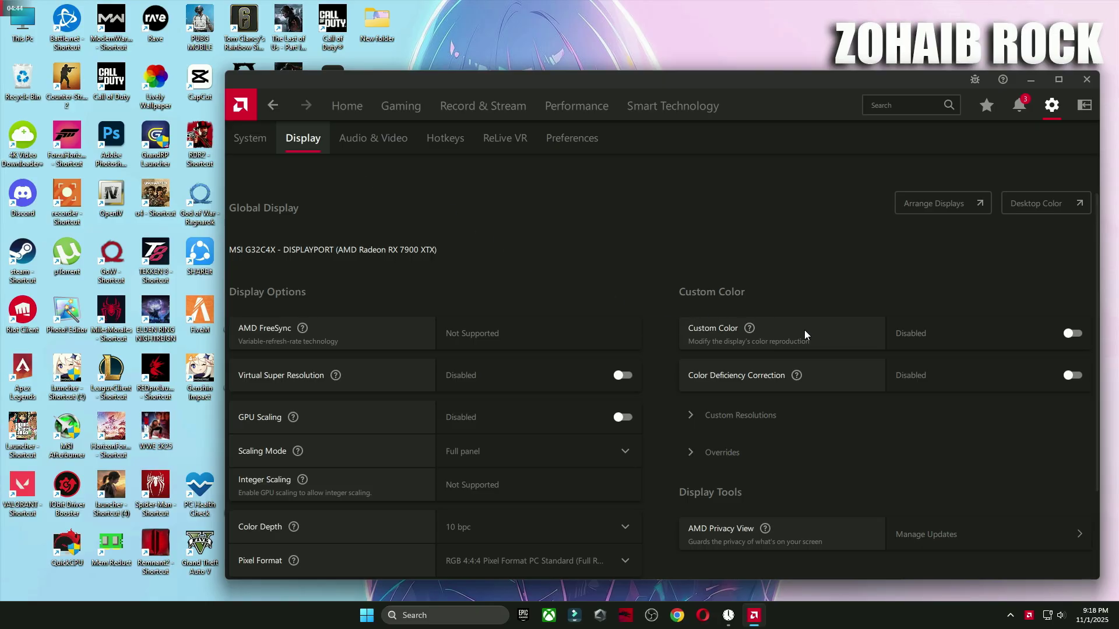
left_click(980, 338)
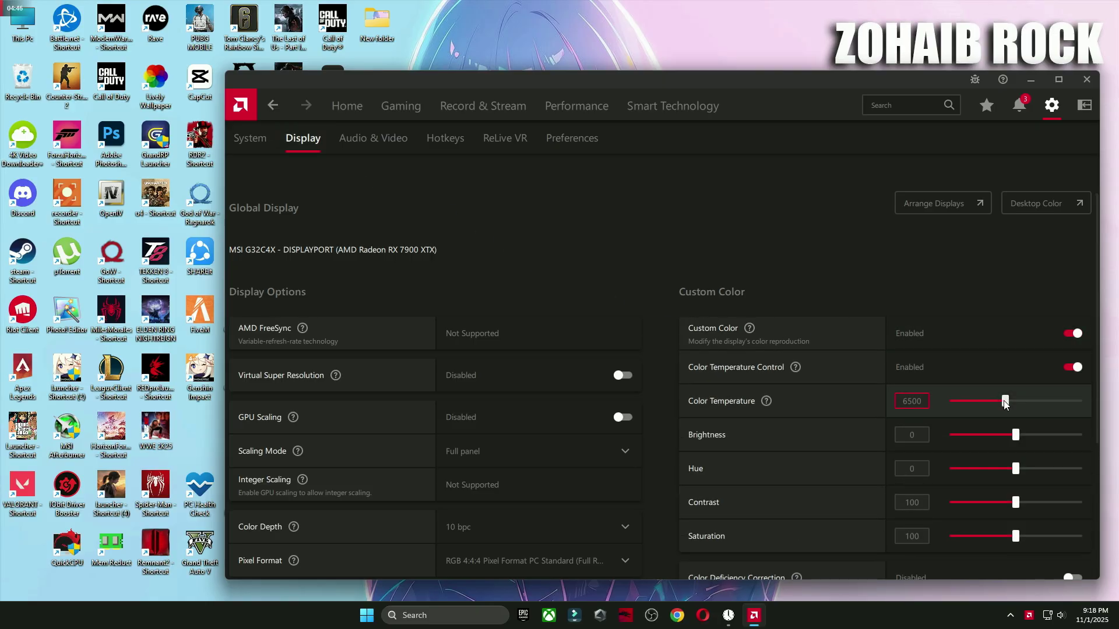
scroll(678, 356, "down", 4)
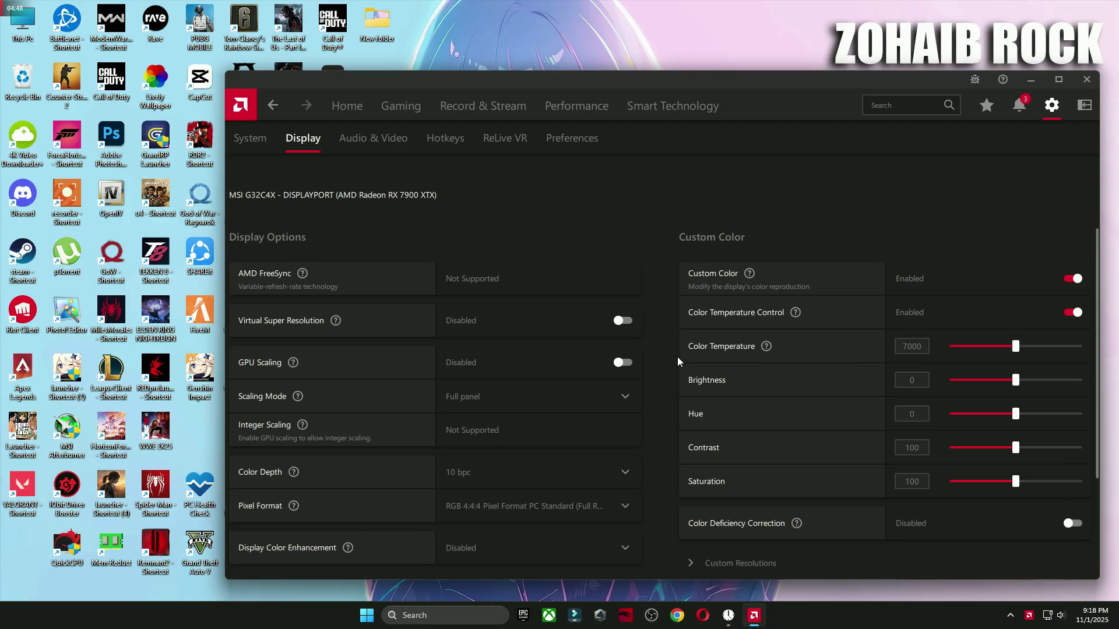
scroll(676, 357, "up", 3)
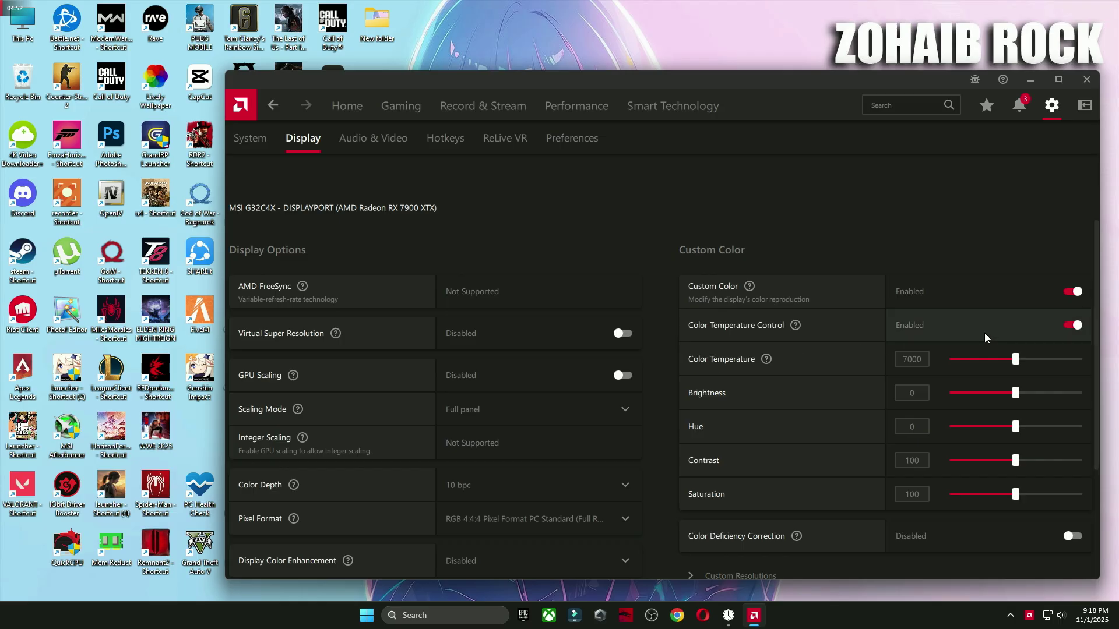
left_click(1073, 291)
left_click(1087, 79)
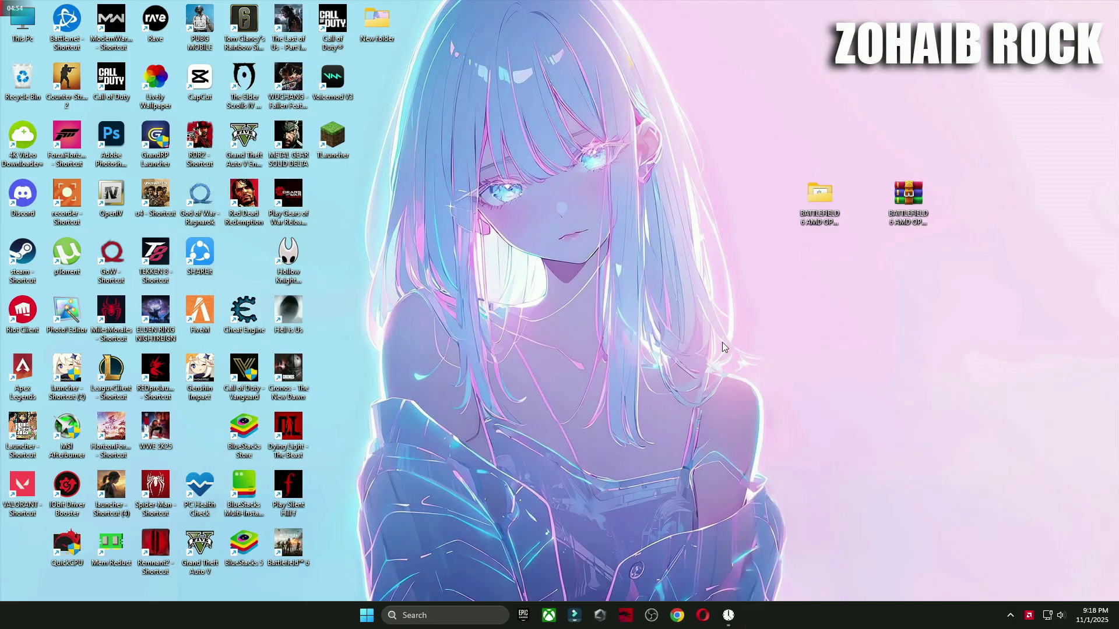
Switch to Windows Settings, show the Game Mode page under Gaming, and go on to the display Graphics settings
left_click(376, 616)
left_click(643, 279)
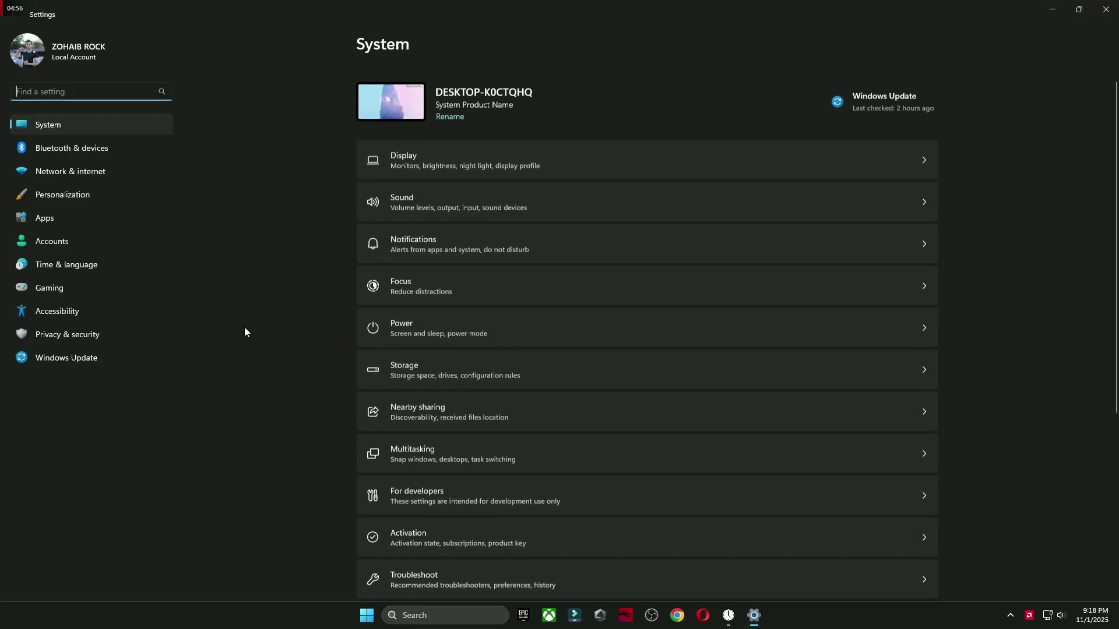
left_click(49, 294)
left_click(396, 178)
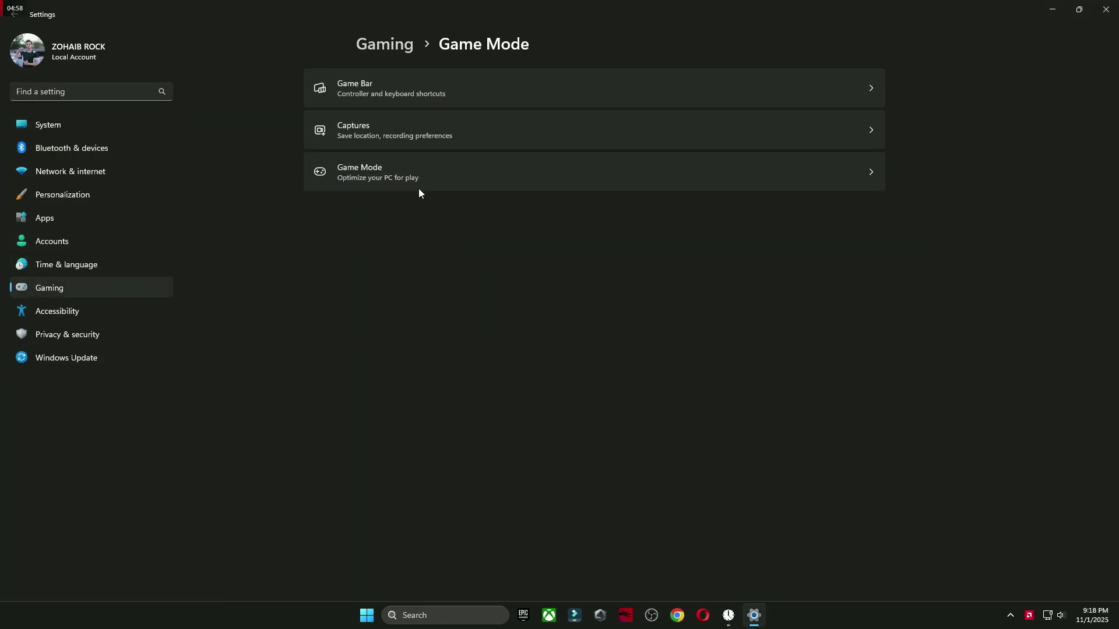
left_click(429, 172)
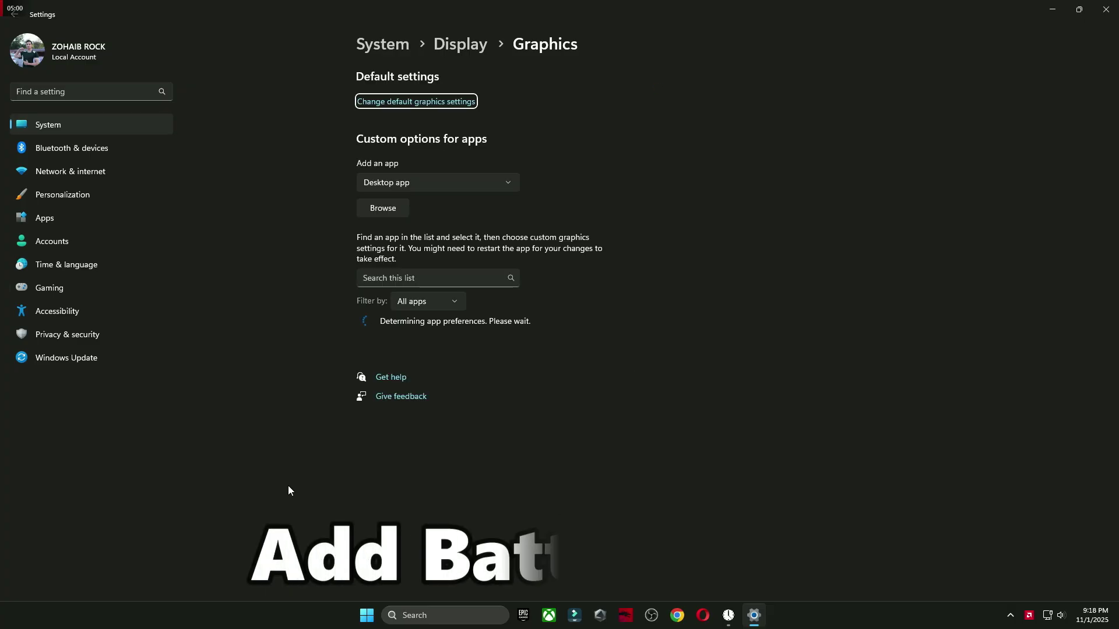
Set the graphics preference of Battlefield 6 to High performance and save it
left_click(446, 443)
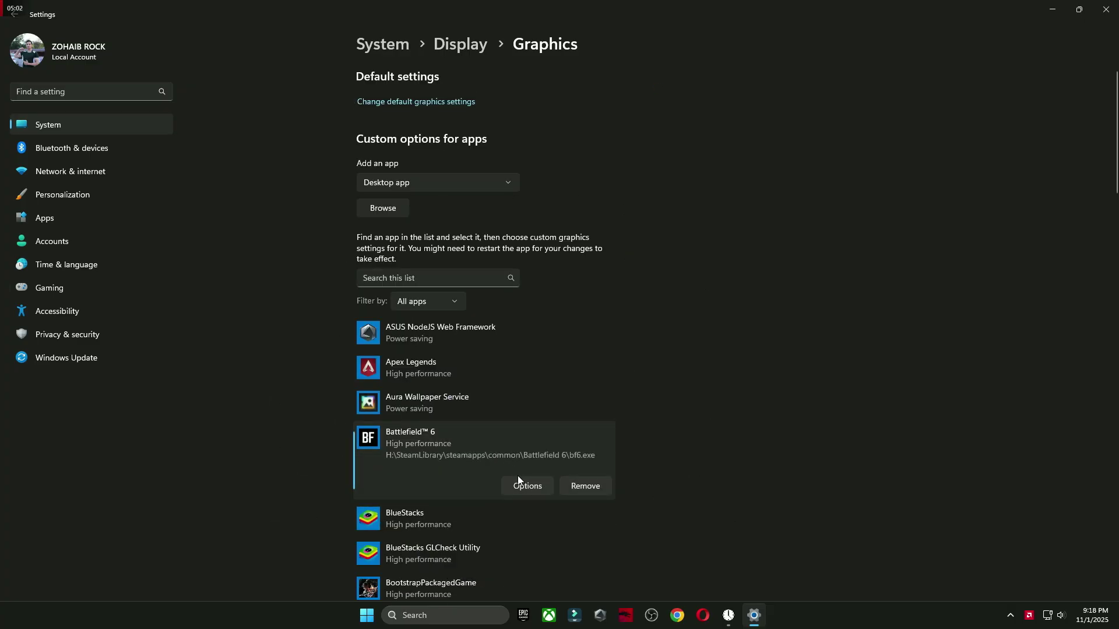
left_click(525, 485)
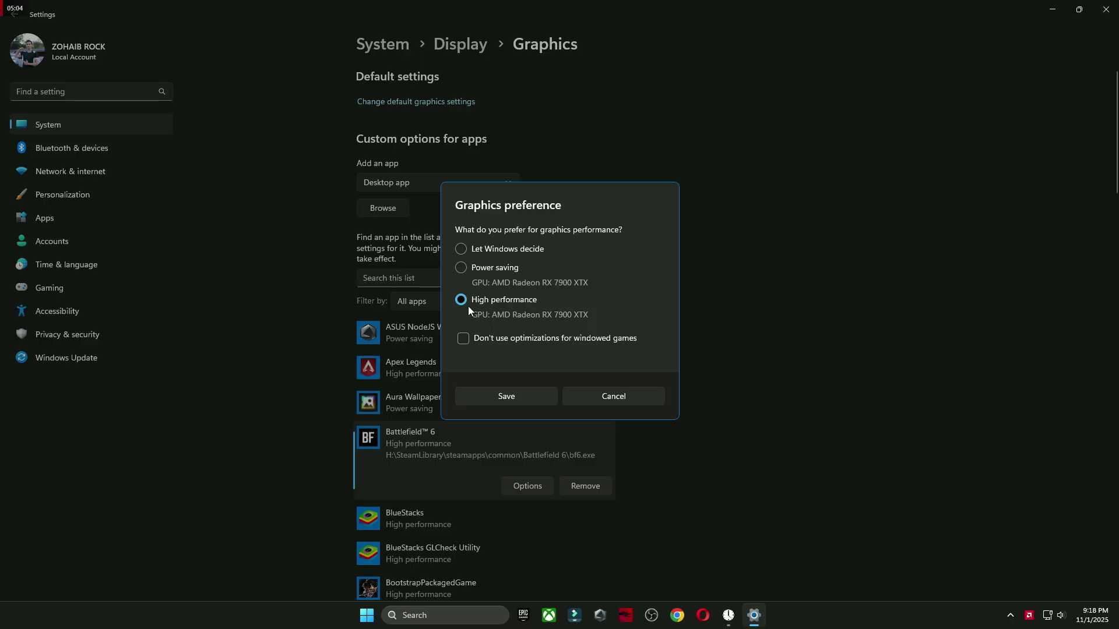
left_click(511, 396)
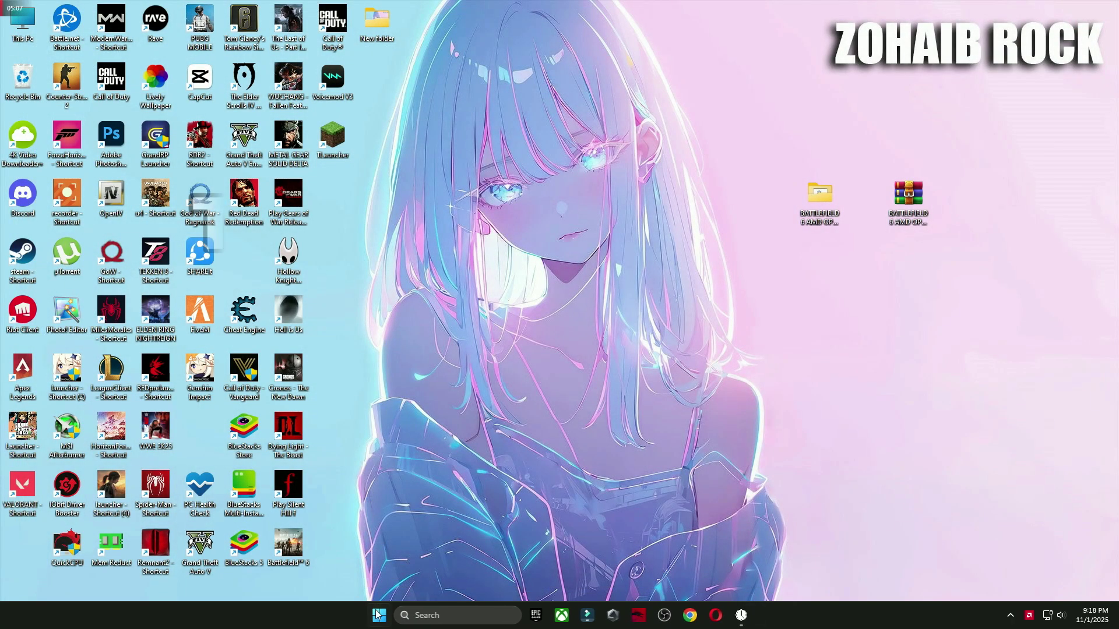
Open the Windows power options for restarting the PC
key("super")
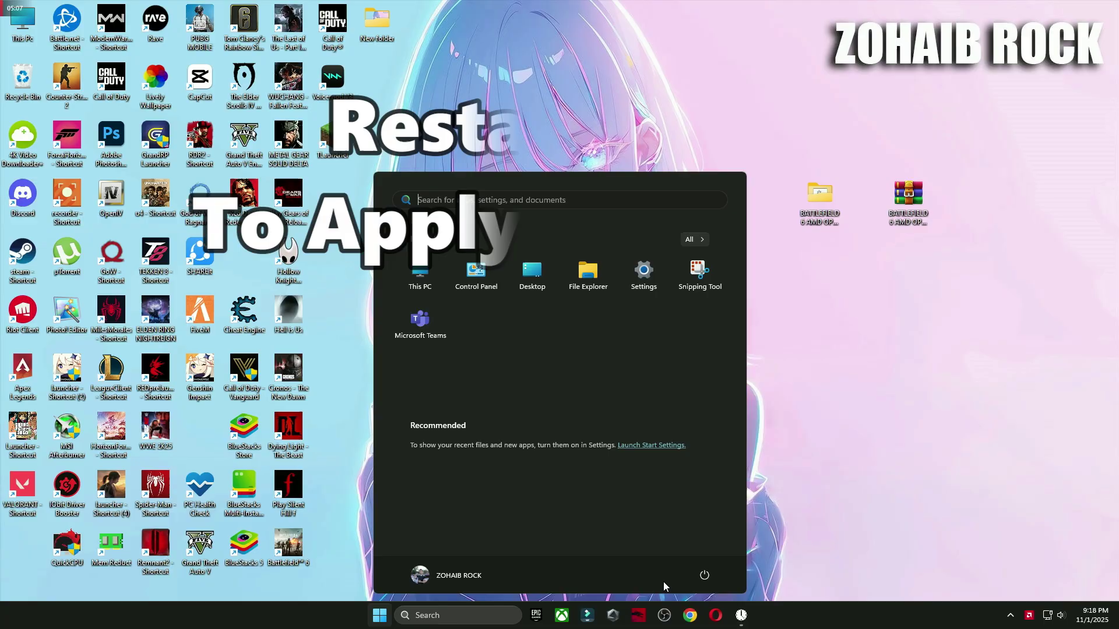
left_click(703, 576)
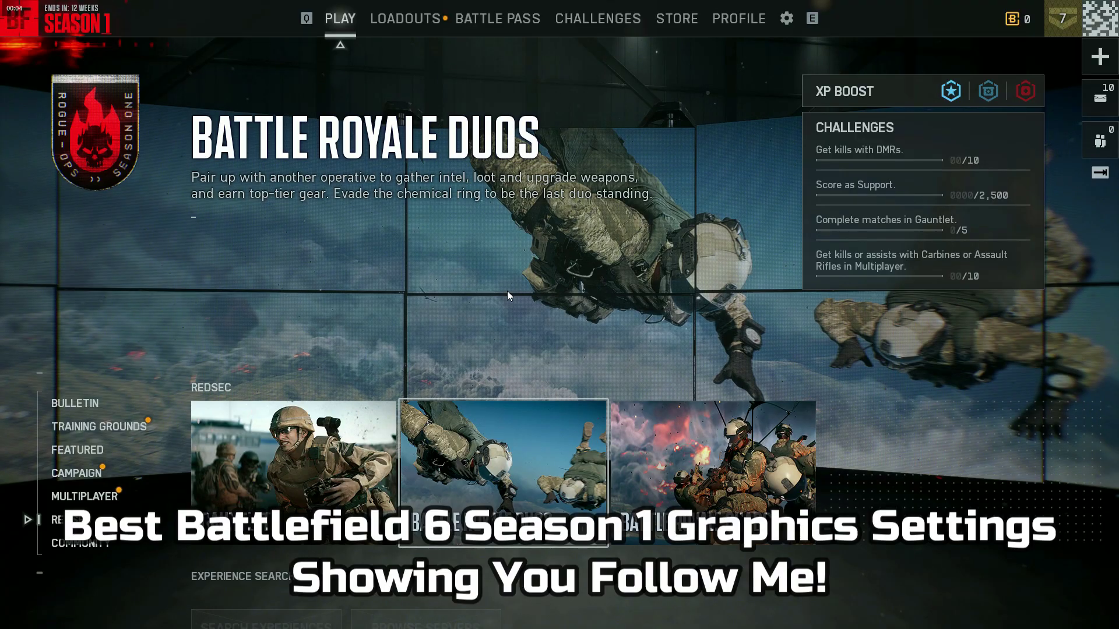
Switch to Battlefield 6, open its Graphics settings, and review the individual Graphics Quality Settings
left_click(786, 18)
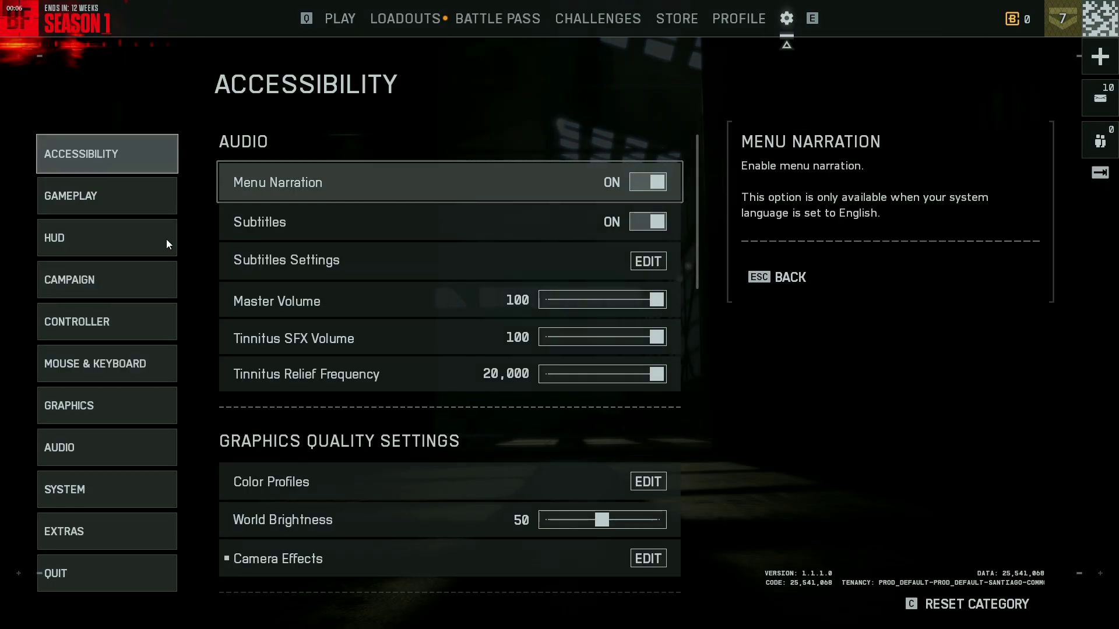
left_click(80, 404)
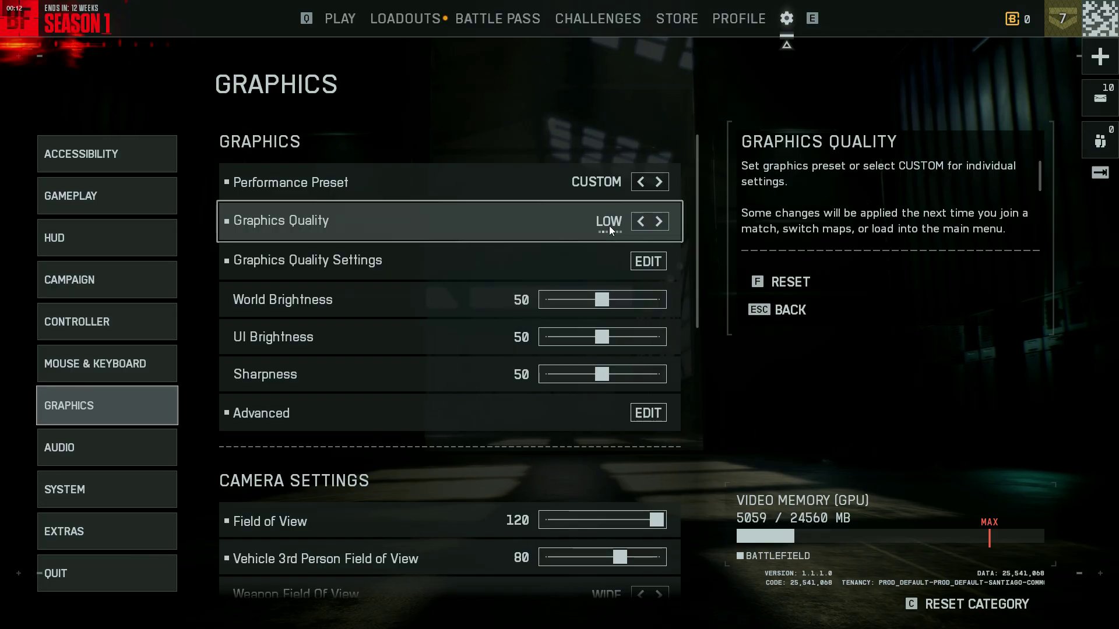
left_click(387, 260)
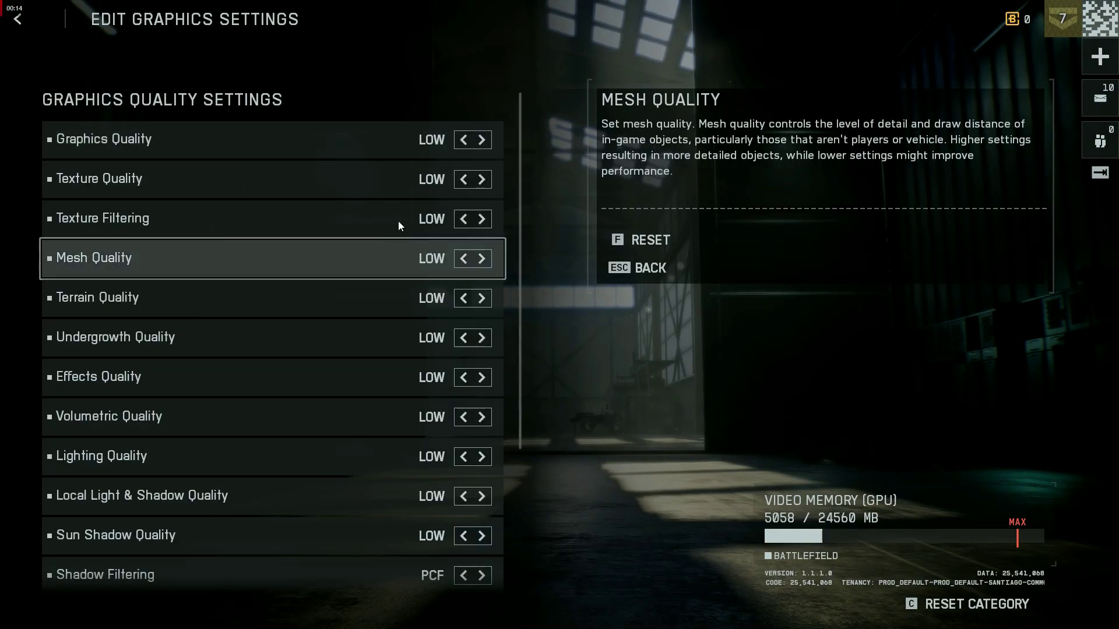
left_click_drag(522, 289, 542, 277)
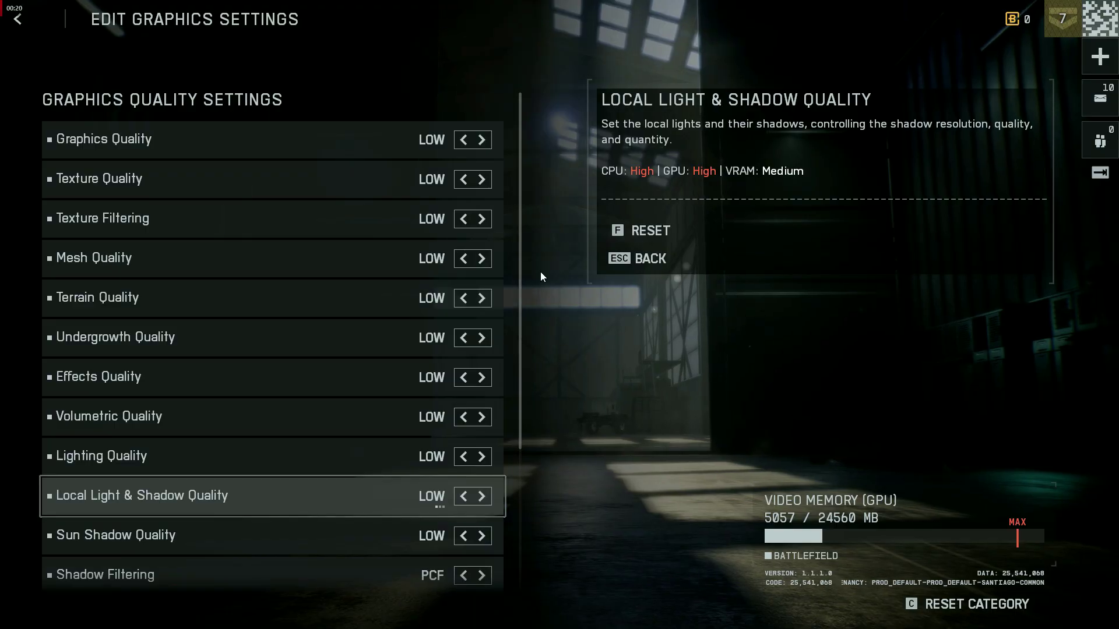
left_click(20, 20)
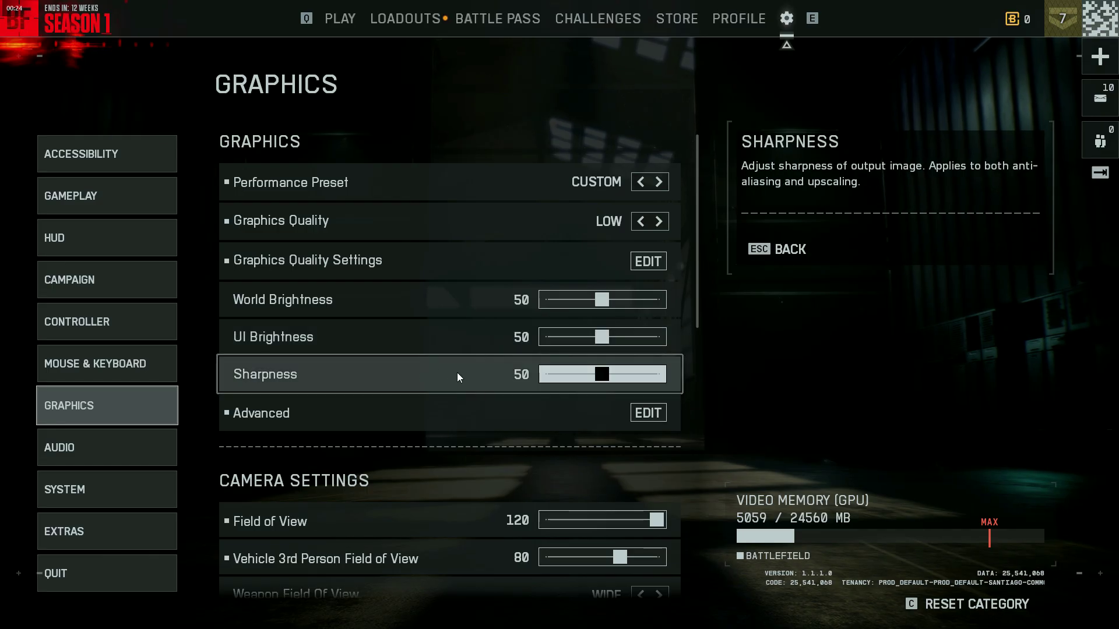
Review the game's Advanced settings and the Camera and Display settings down to Vertical Sync, and leave the settings
left_click(465, 424)
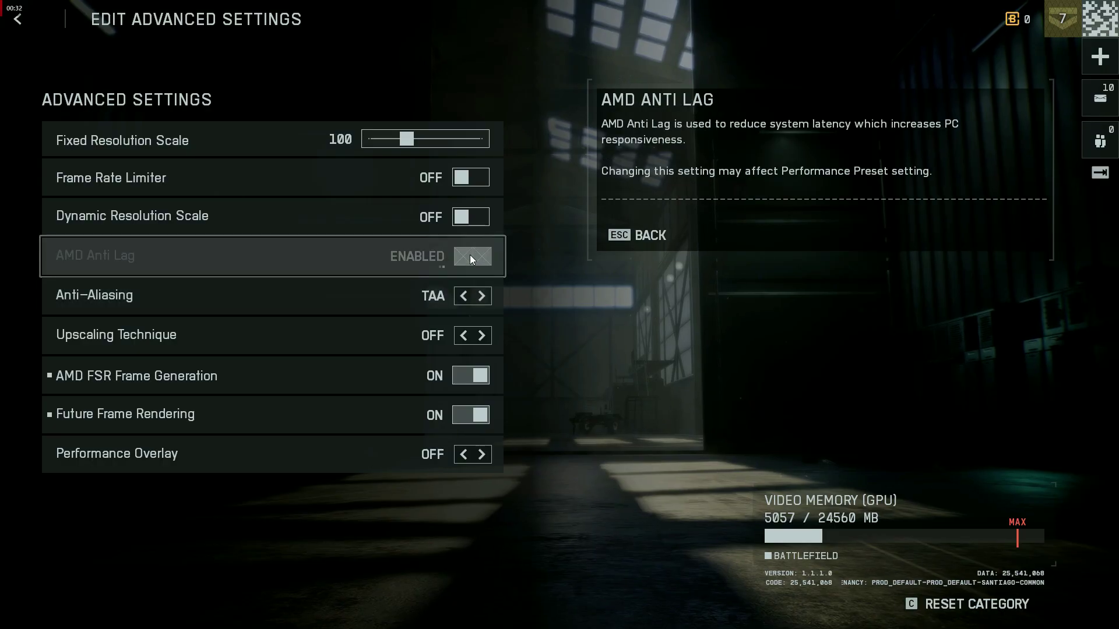
left_click(20, 21)
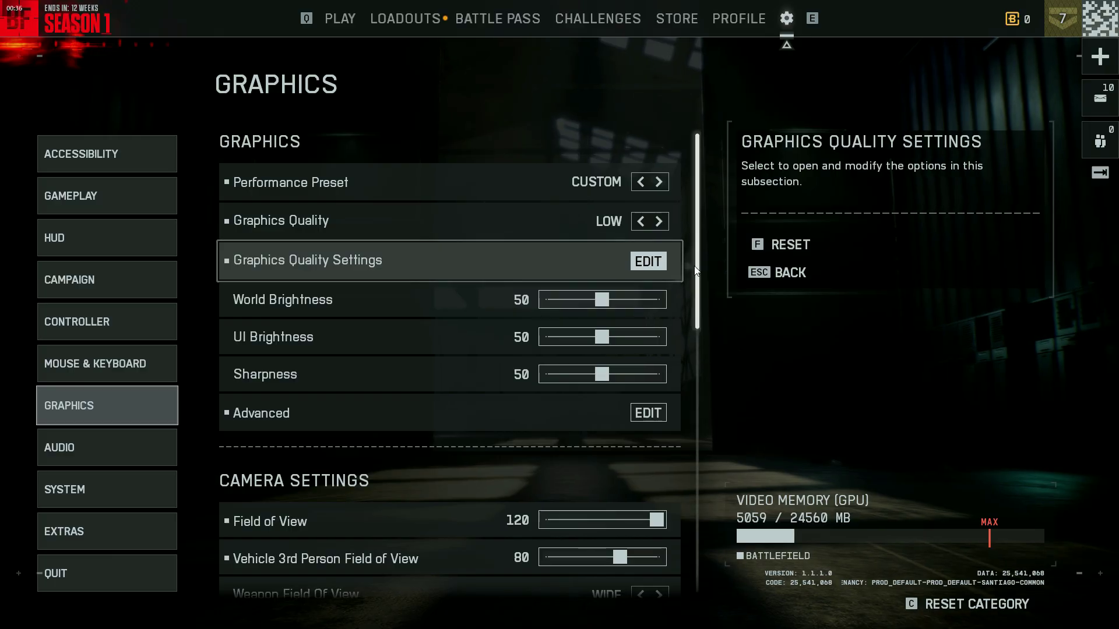
scroll(695, 270, "down", 5)
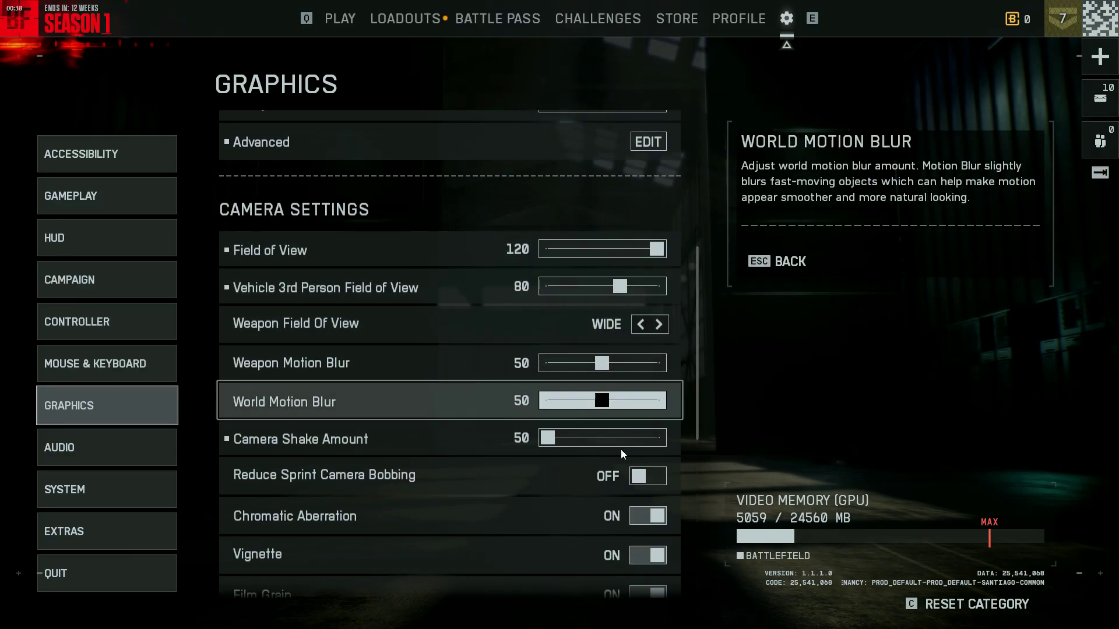
scroll(699, 373, "down", 3)
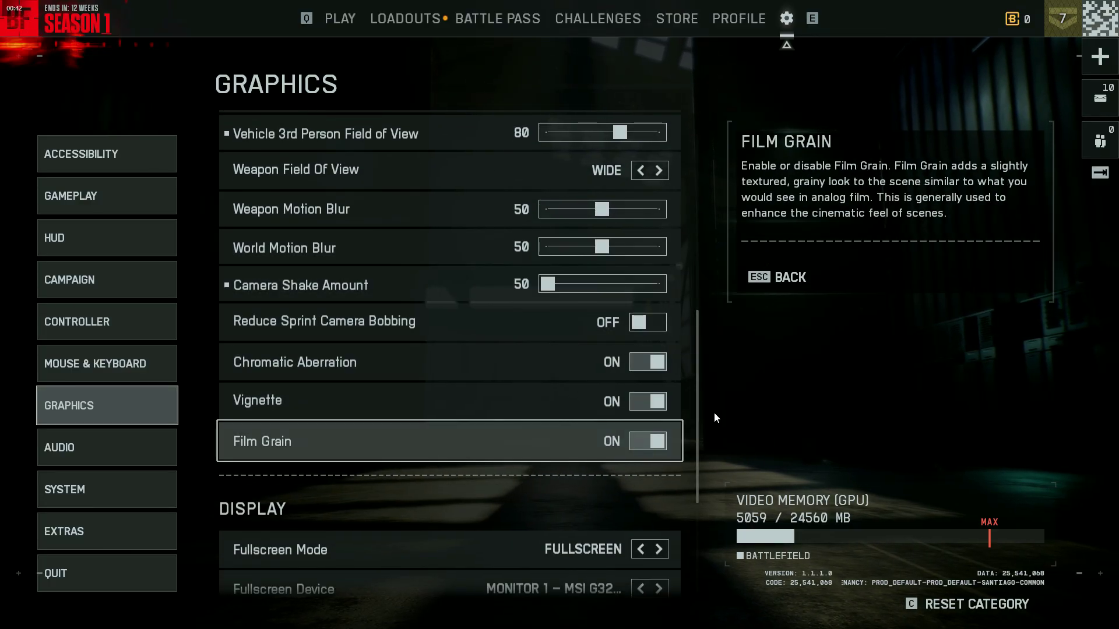
scroll(702, 448, "down", 3)
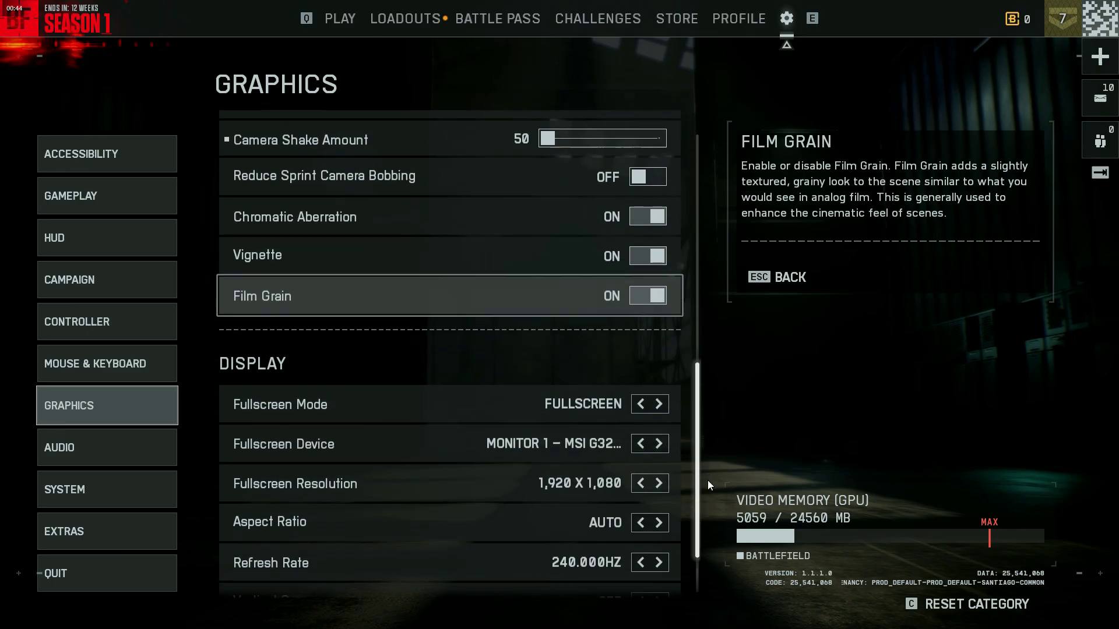
scroll(710, 495, "down", 1)
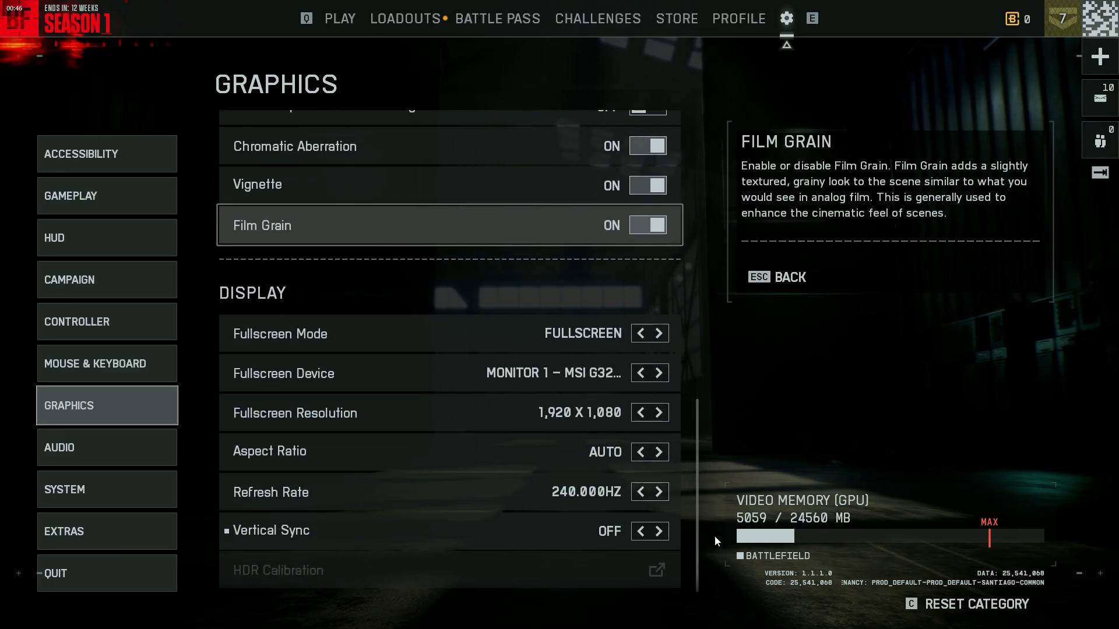
key("Escape")
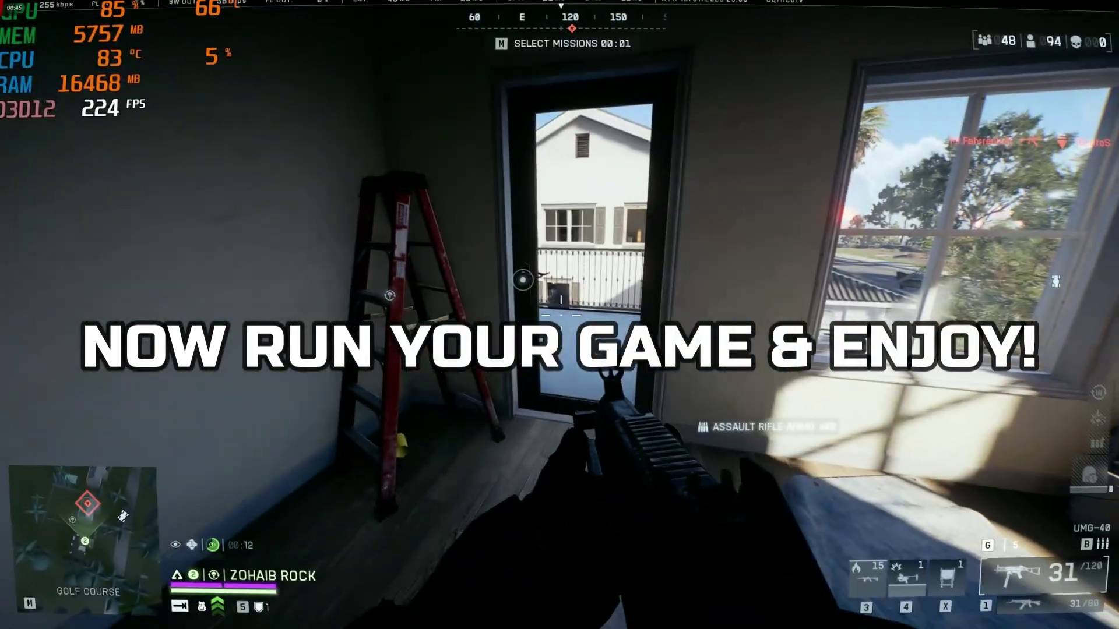
key("2")
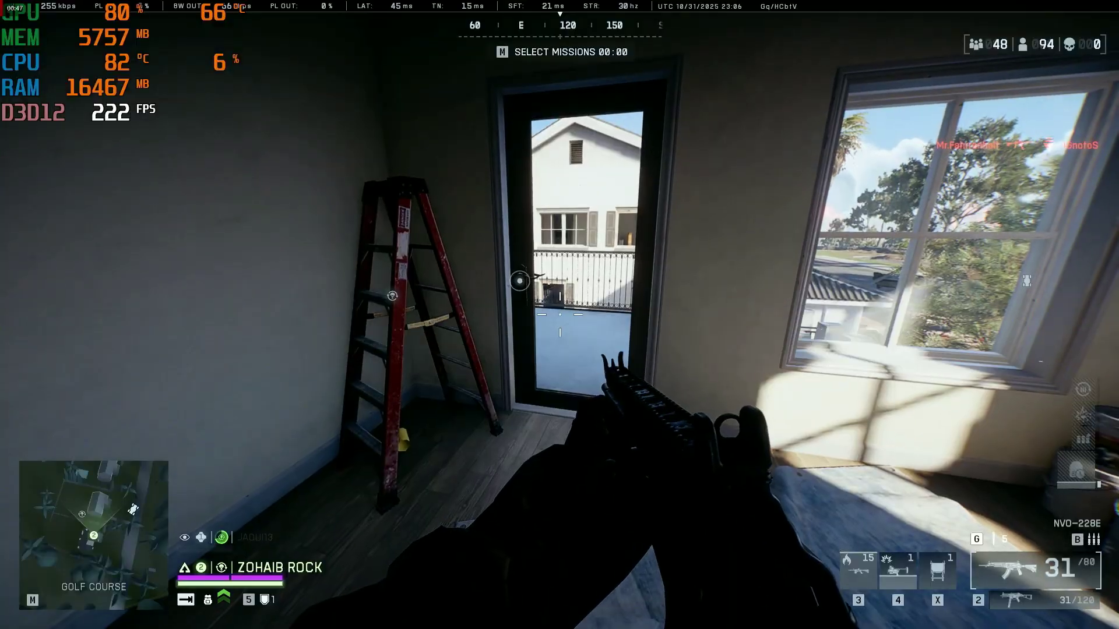
key("w")
key("w")
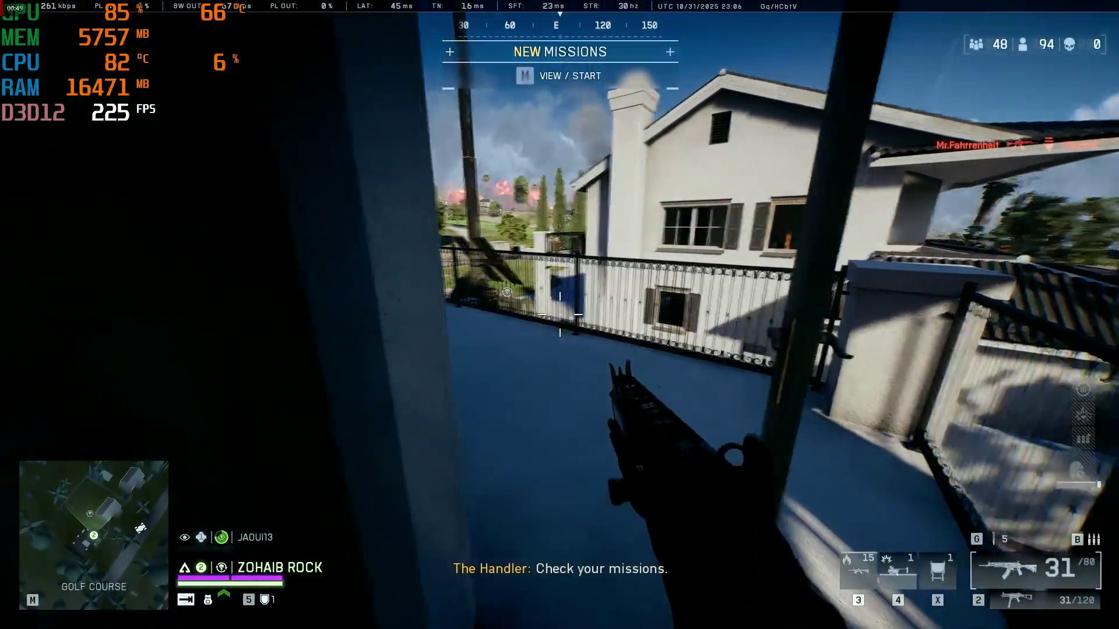
key("w")
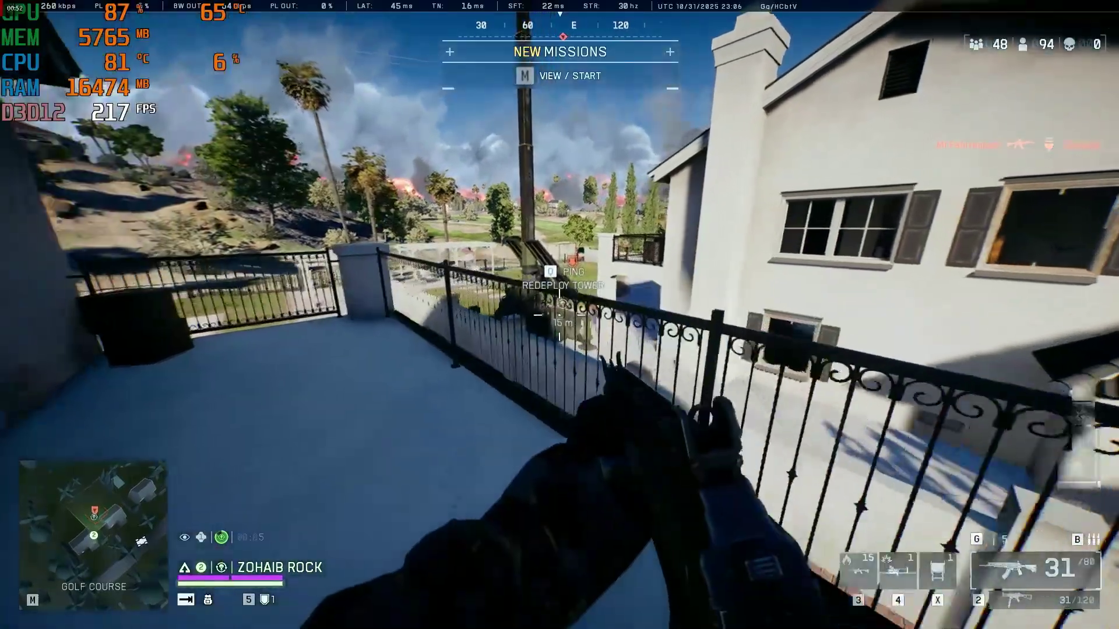
right_click(559, 315)
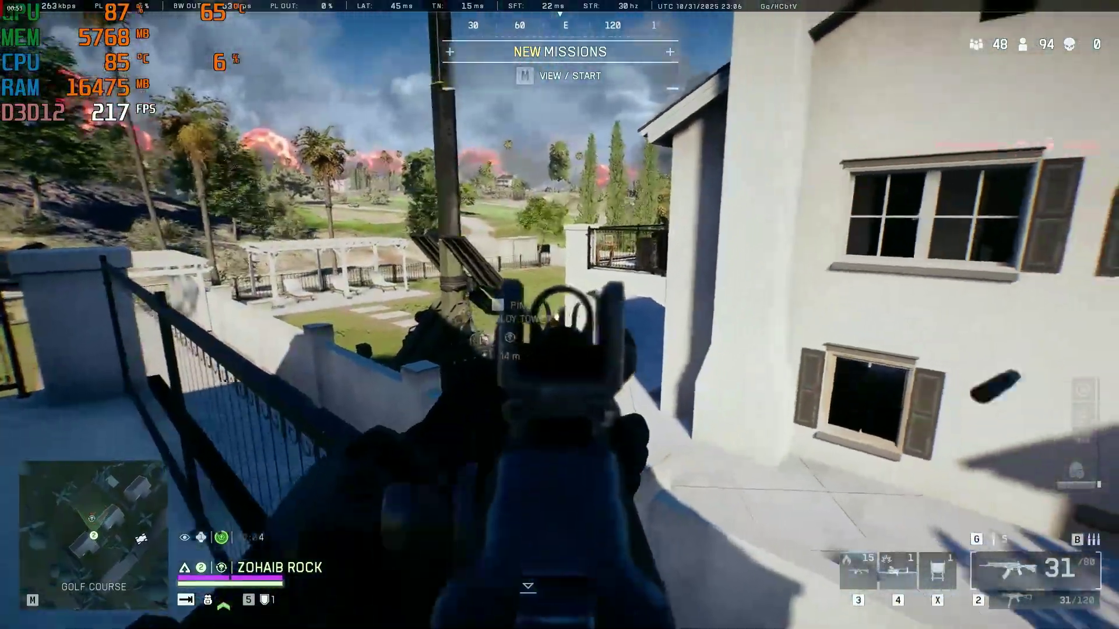
left_click(560, 315)
key("r")
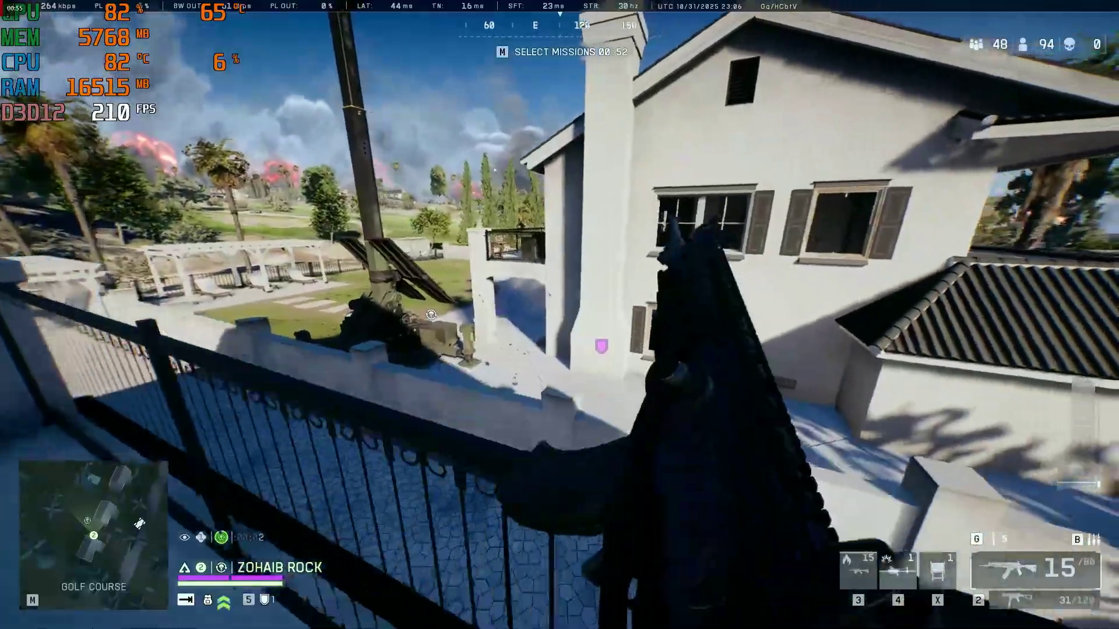